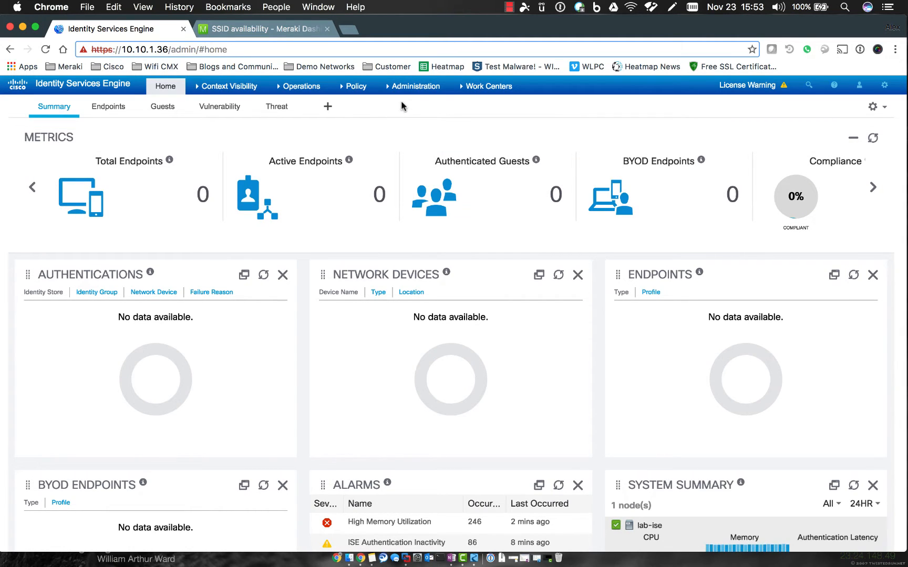
Go to Administration > Identity Management > Identities and start a new network access user.
click(414, 87)
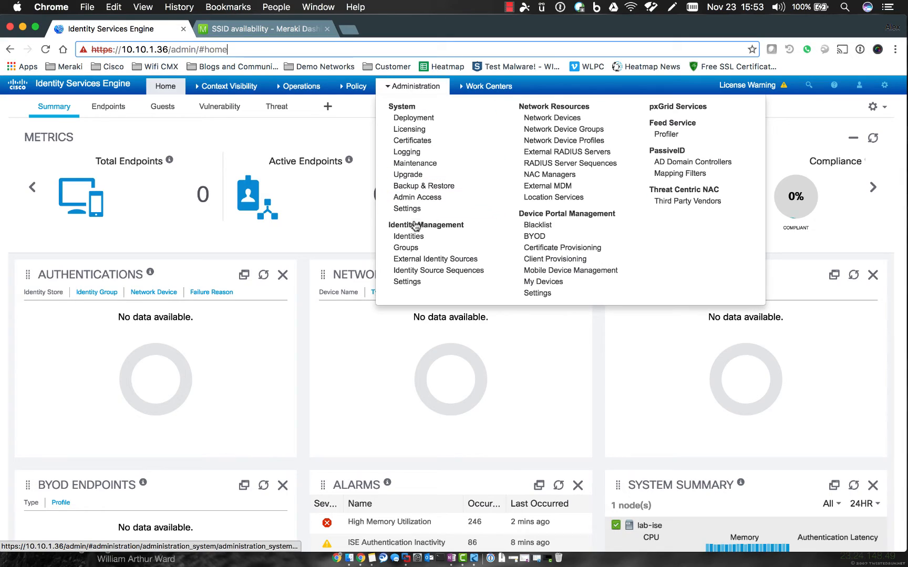
click(408, 237)
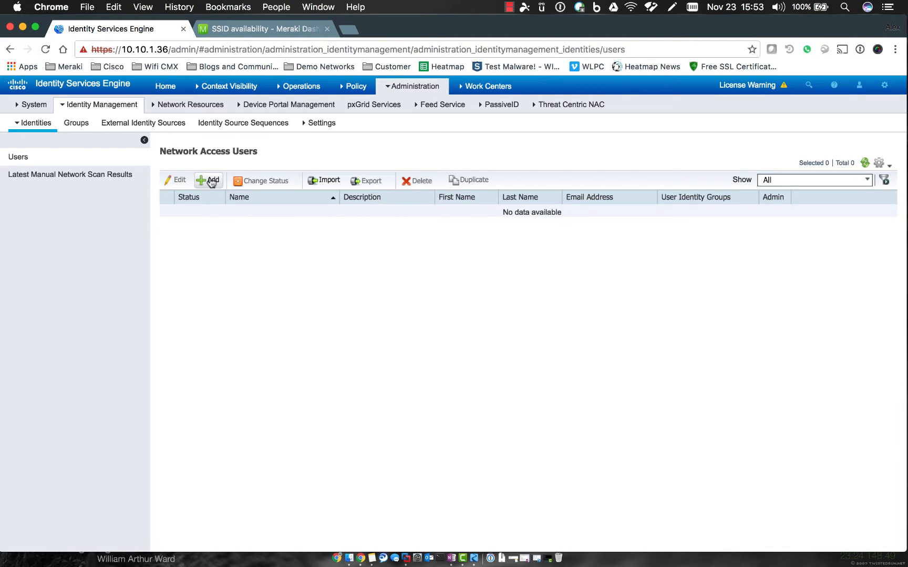
click(212, 182)
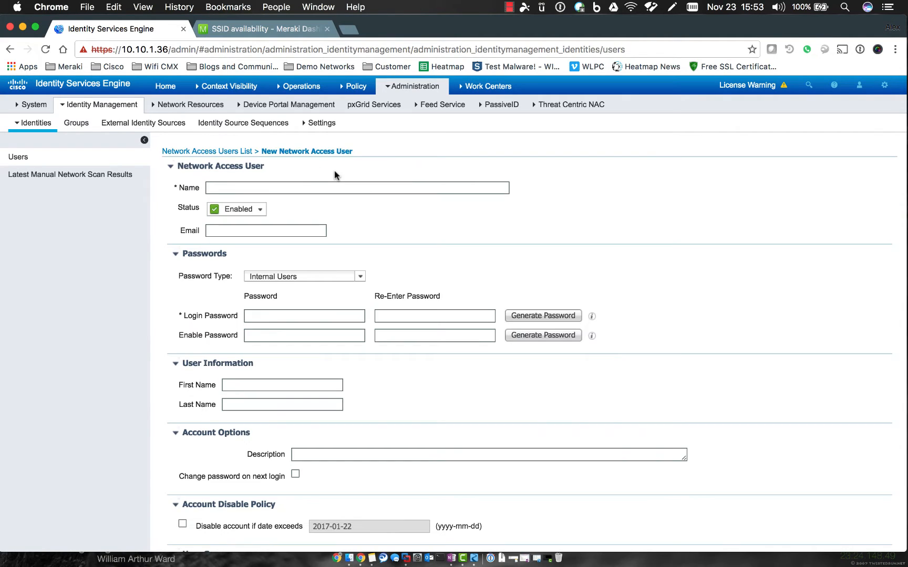
Enter the user name, login password, and the user's first and last name.
text(John)
key(Tab)
key(Tab)
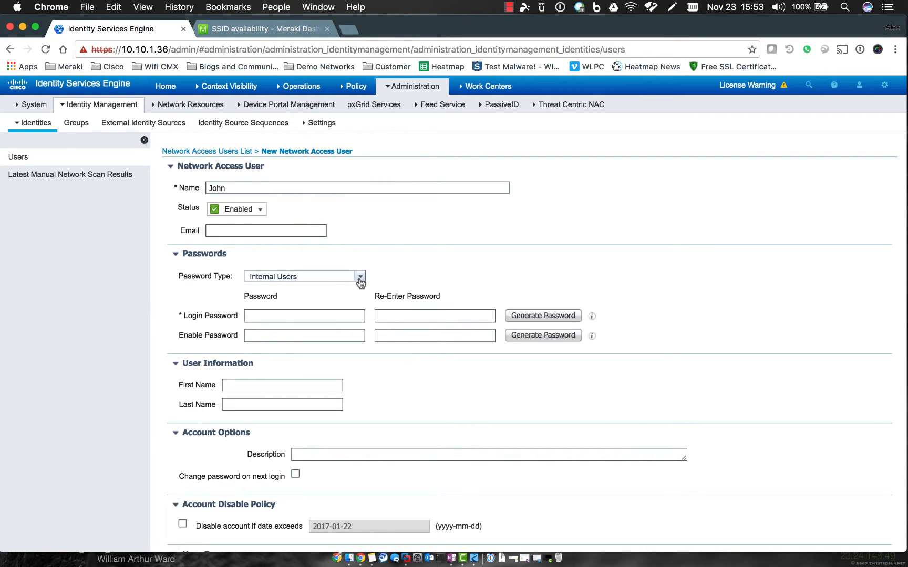
click(318, 313)
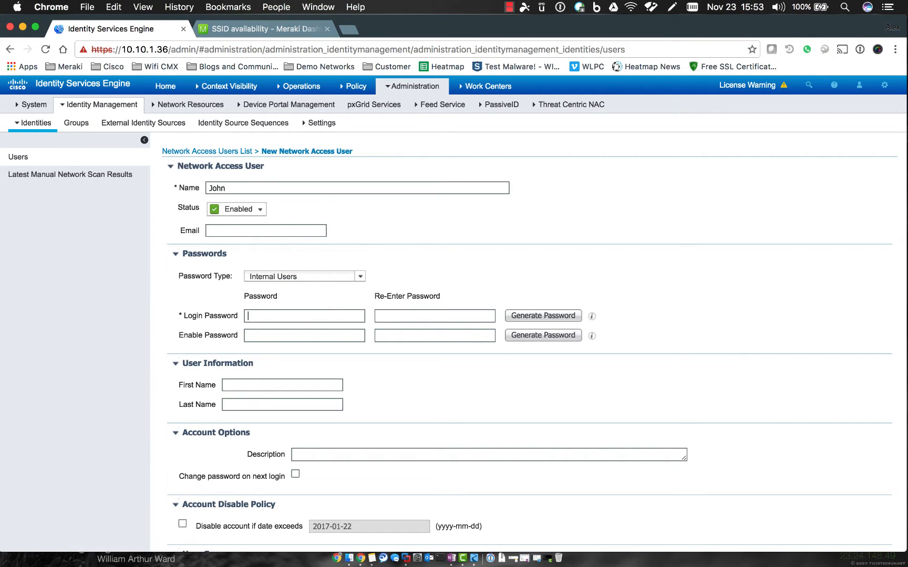
text(••••••)
click(247, 384)
text(John)
key(Tab)
text(Doe)
Assign the user to the Employee identity group and submit the new user.
scroll(372, 443, down, 3)
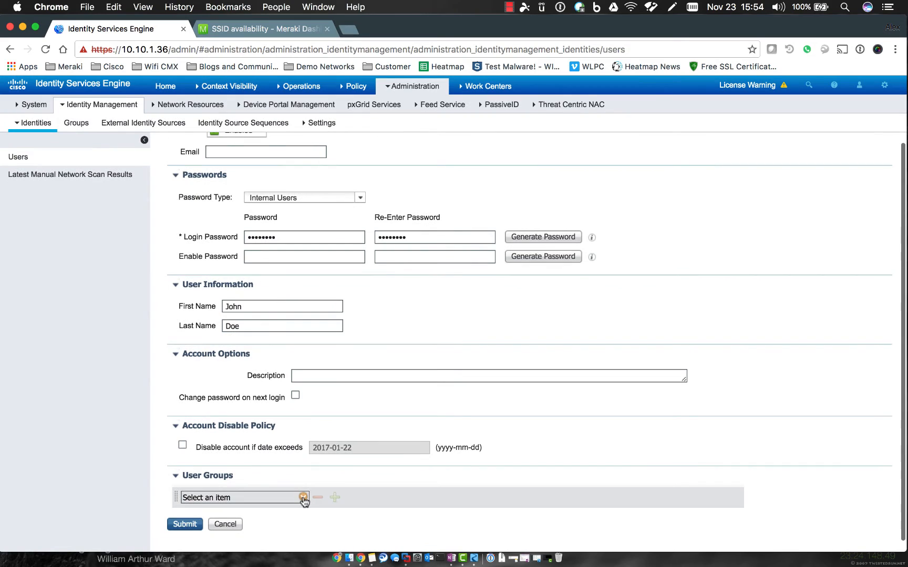
click(304, 497)
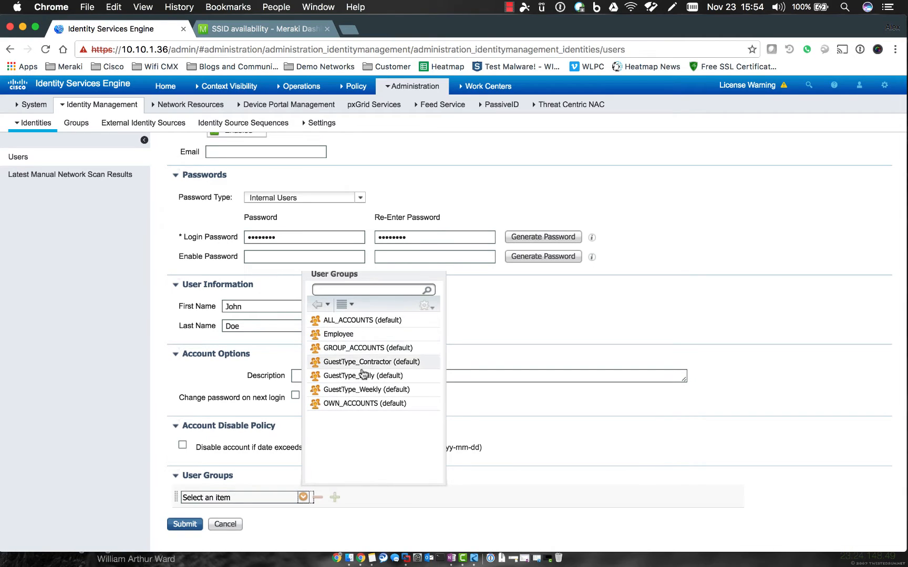
click(338, 334)
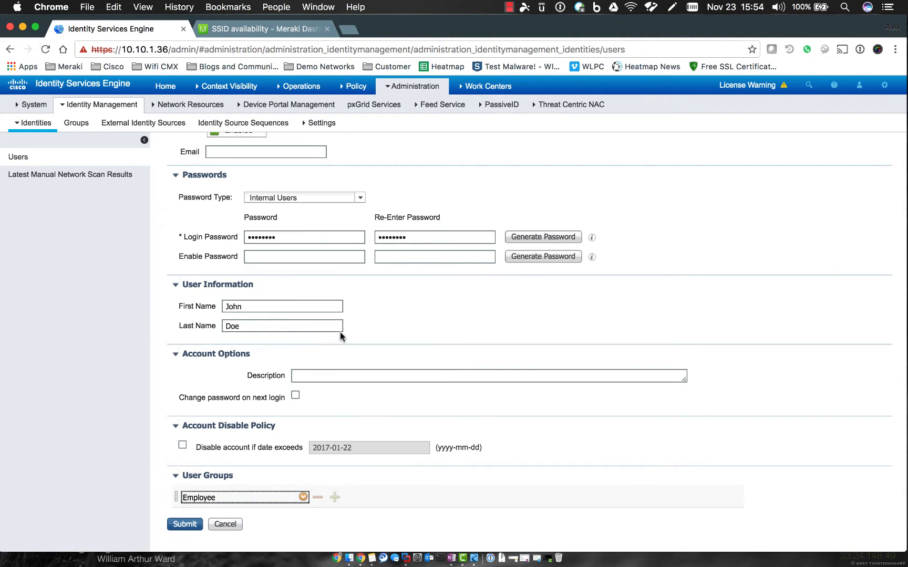
click(157, 352)
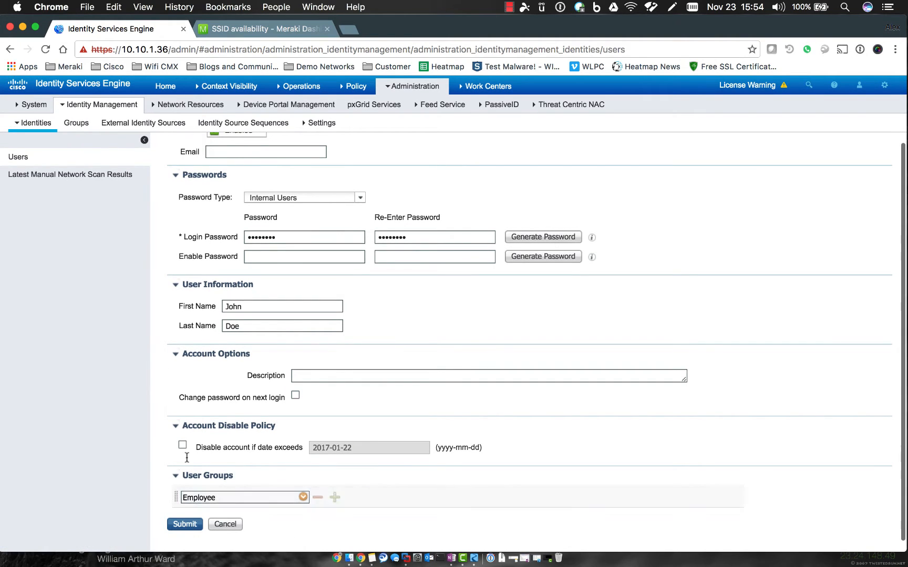
scroll(166, 351, up, 3)
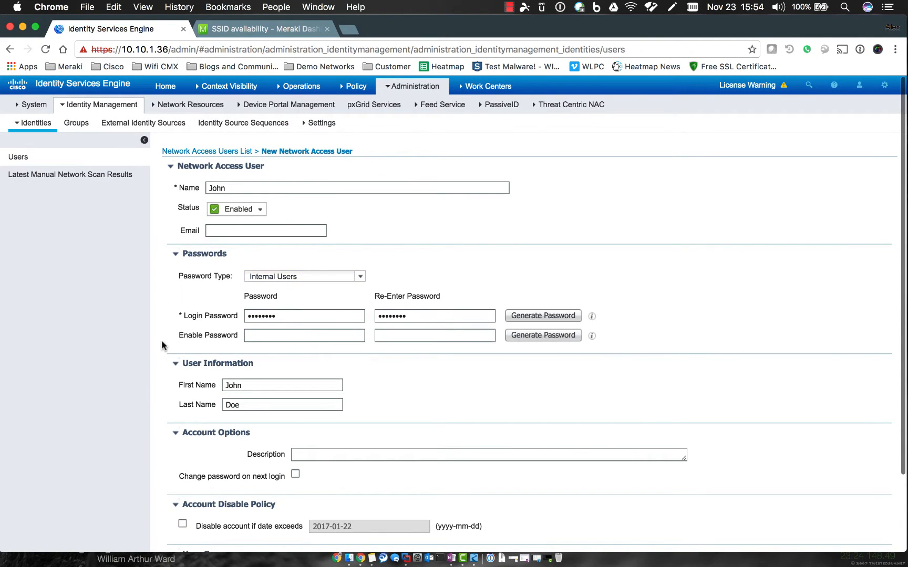
scroll(162, 347, down, 3)
click(187, 521)
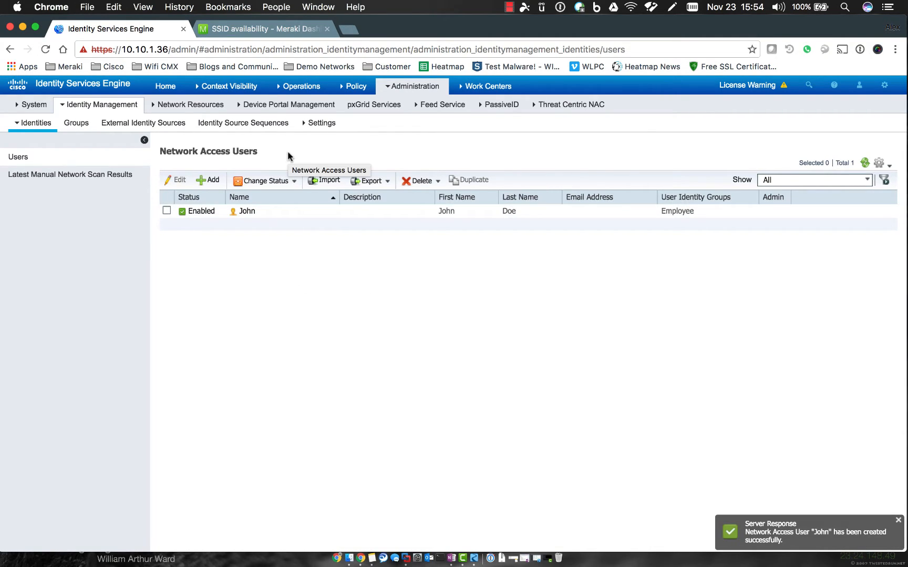
In Meraki, open Wireless > SSIDs and edit the ISE-Radius SSID's access control settings.
click(270, 28)
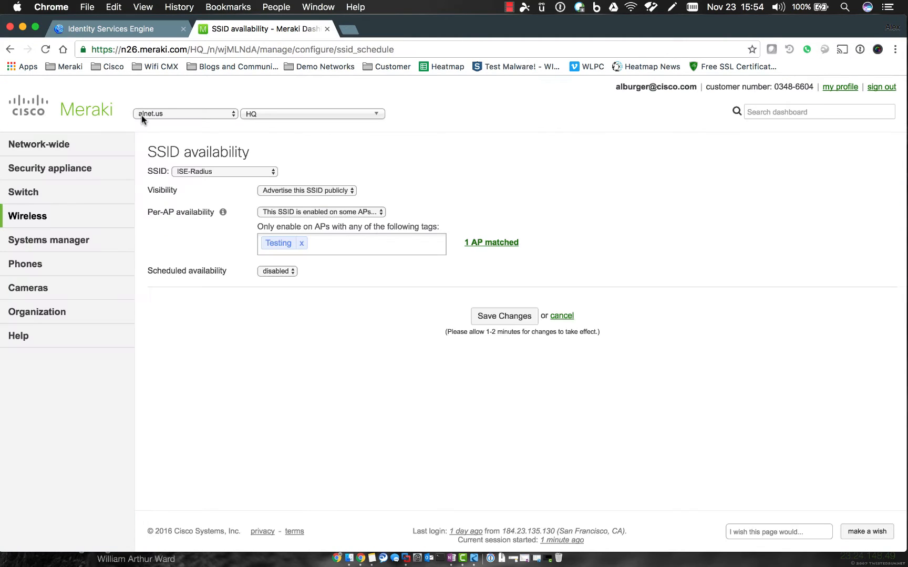
mouse_move(57, 211)
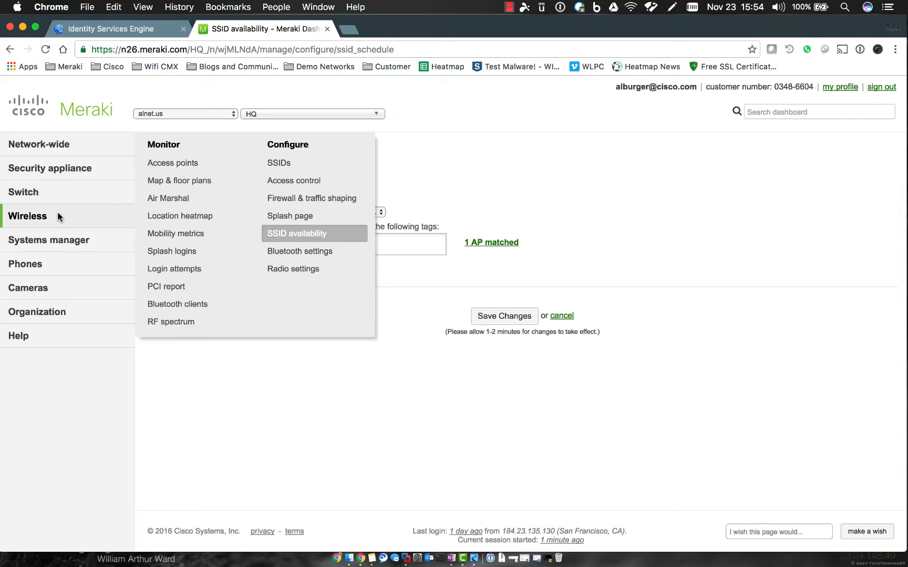
click(276, 165)
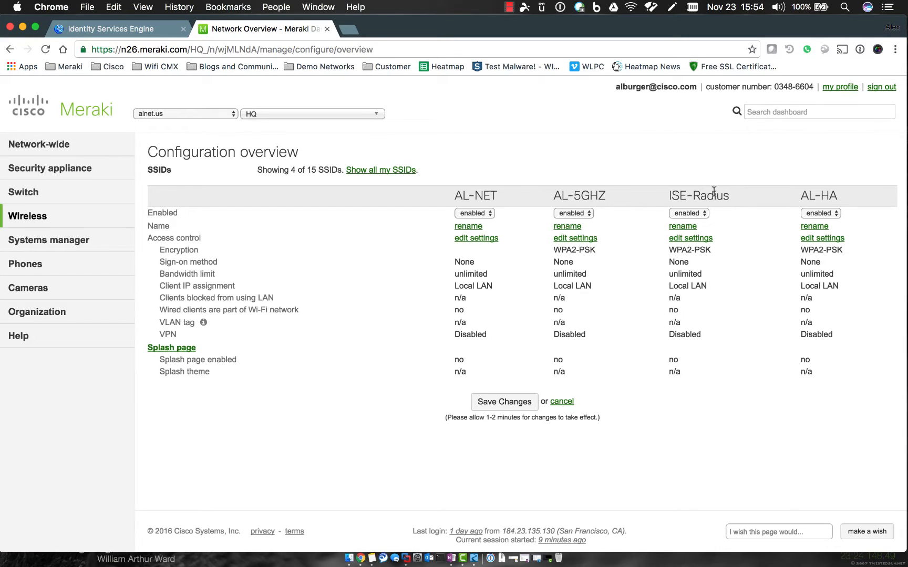
click(692, 239)
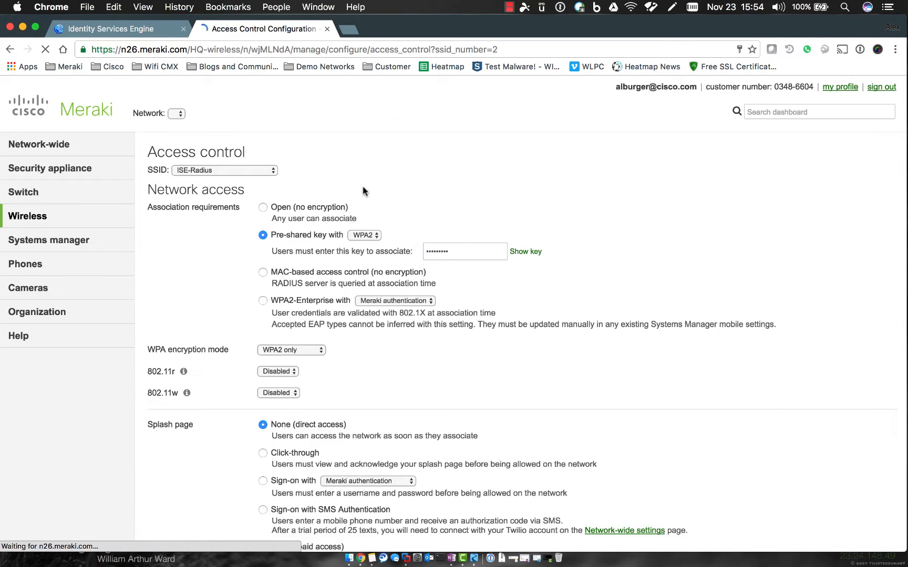
Set association requirements to WPA2-Enterprise with my RADIUS server.
scroll(336, 171, down, 3)
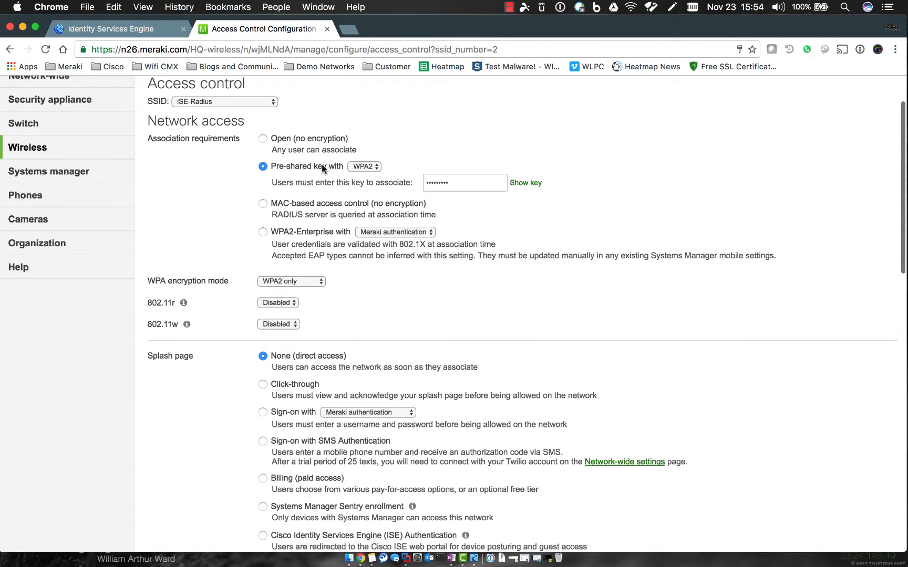
click(263, 231)
click(373, 226)
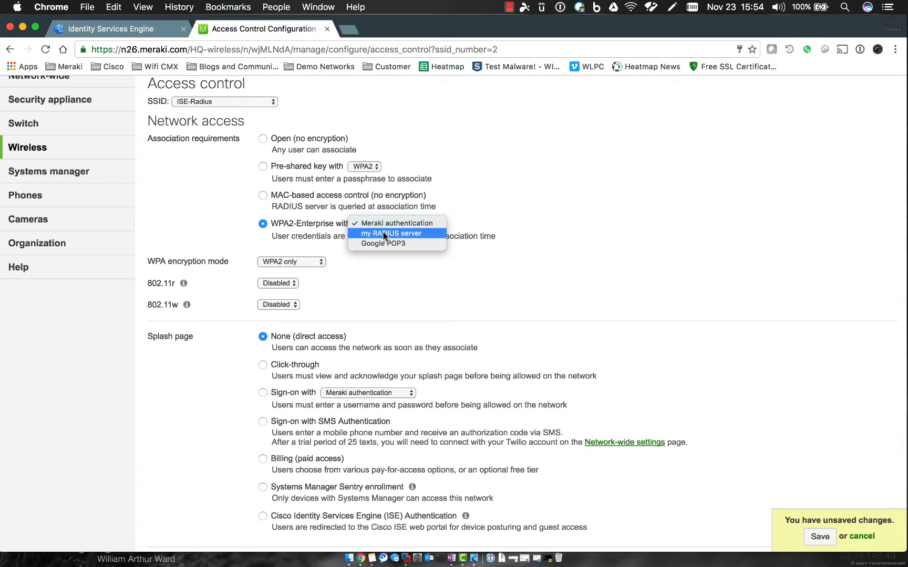
click(383, 232)
scroll(454, 266, down, 2)
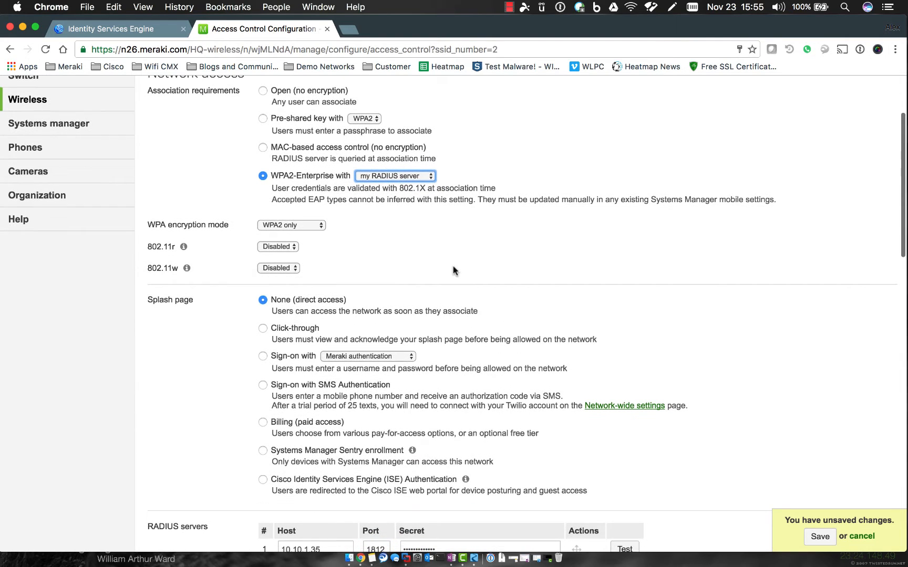
scroll(377, 256, up, 3)
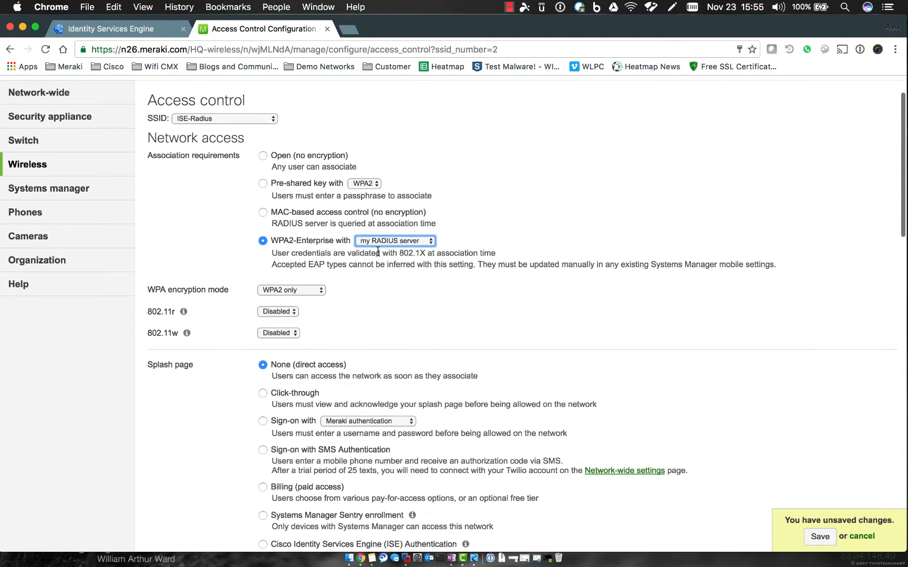
scroll(377, 256, down, 1)
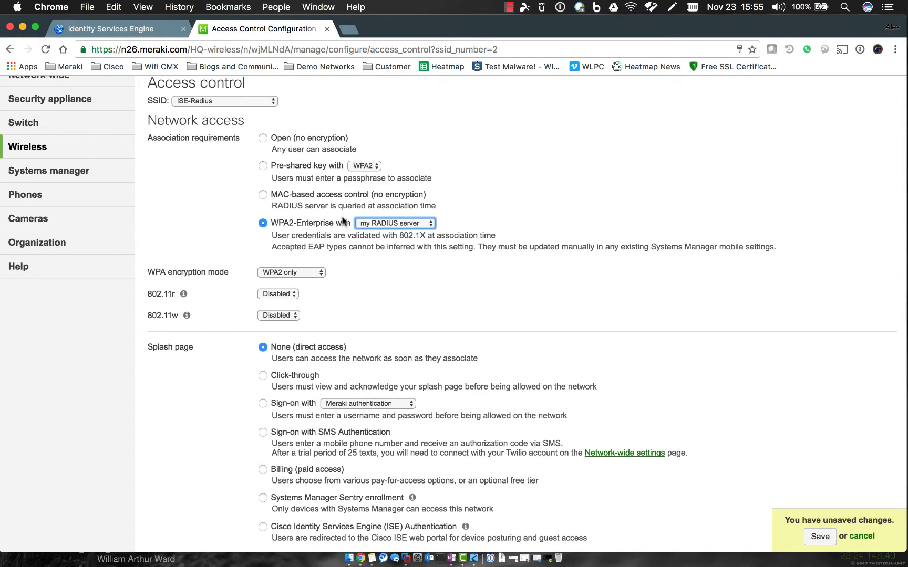
scroll(424, 276, down, 1)
scroll(424, 276, down, 6)
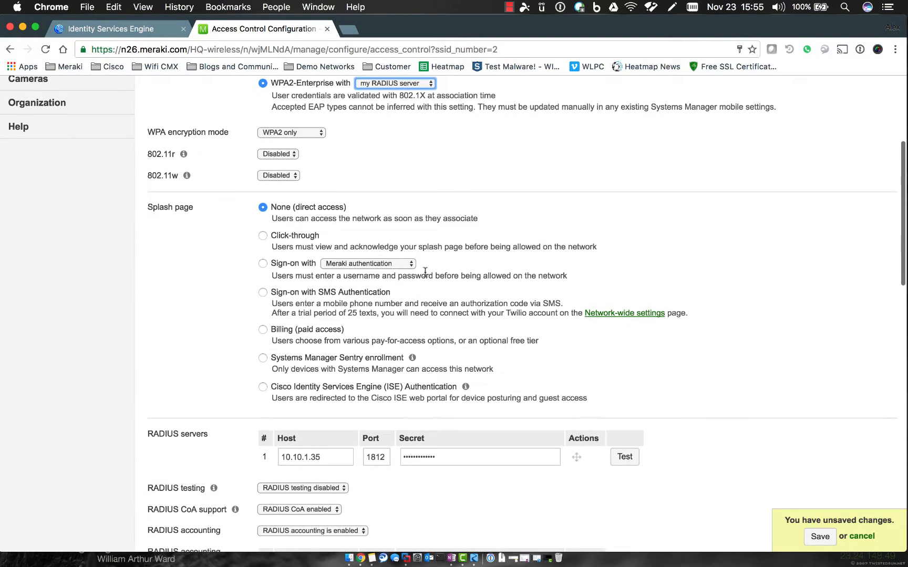
Choose Cisco Identity Services Engine (ISE) Authentication as the splash page.
click(263, 387)
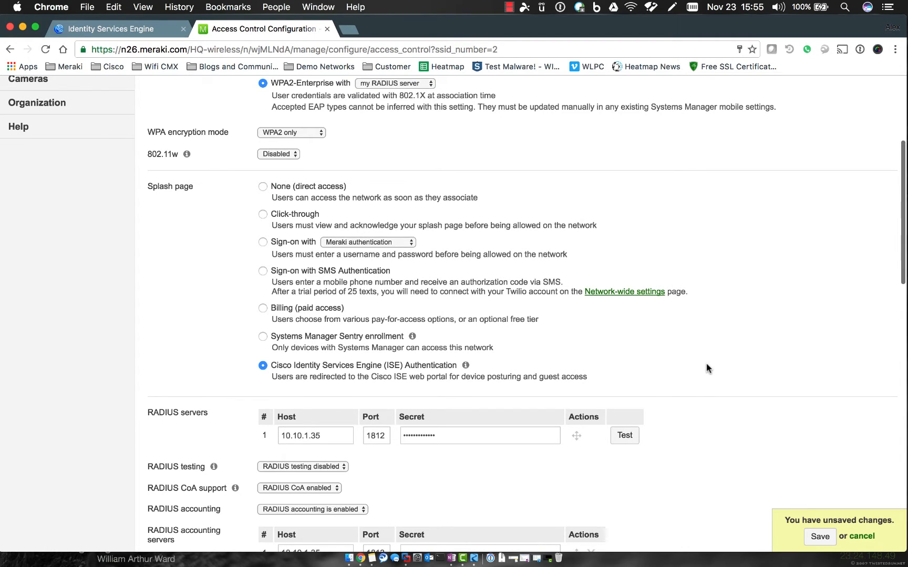
scroll(707, 366, down, 1)
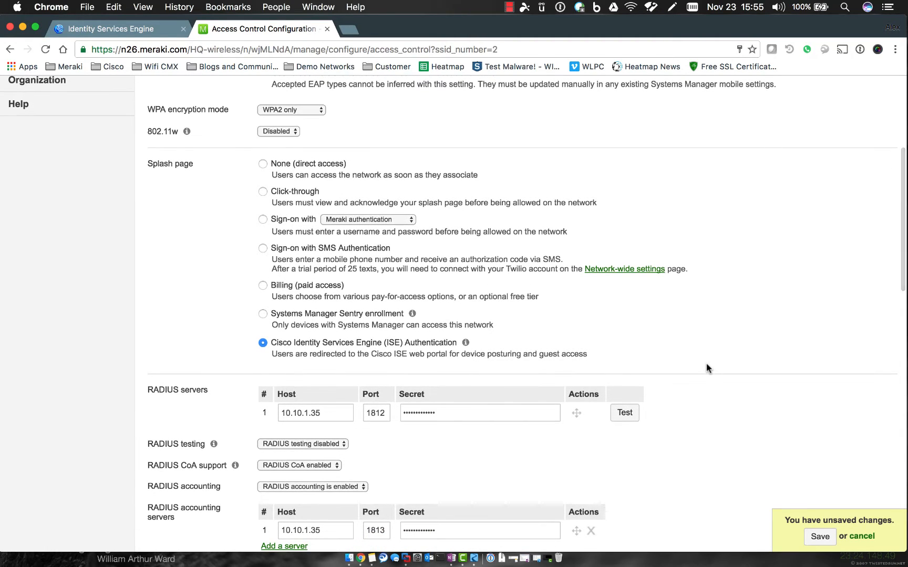
scroll(721, 353, up, 1)
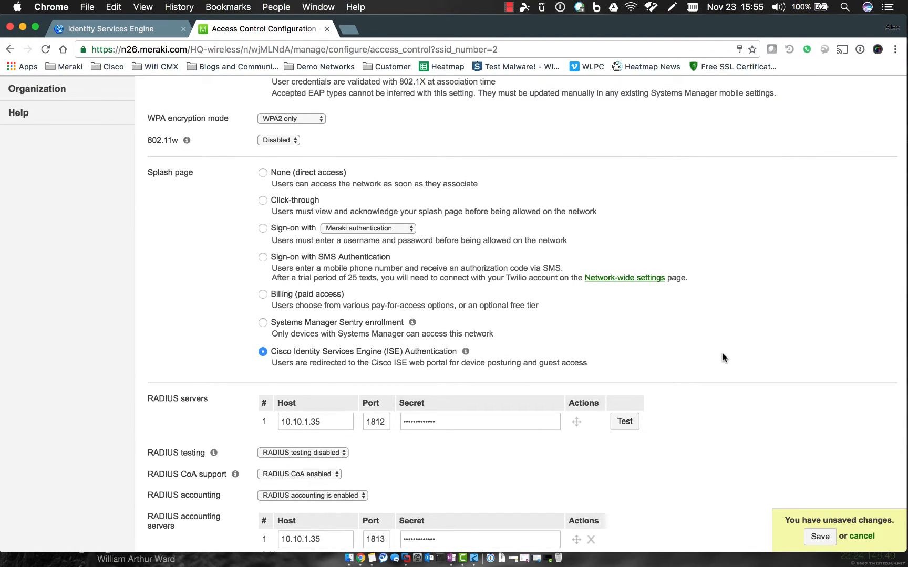
scroll(722, 353, up, 1)
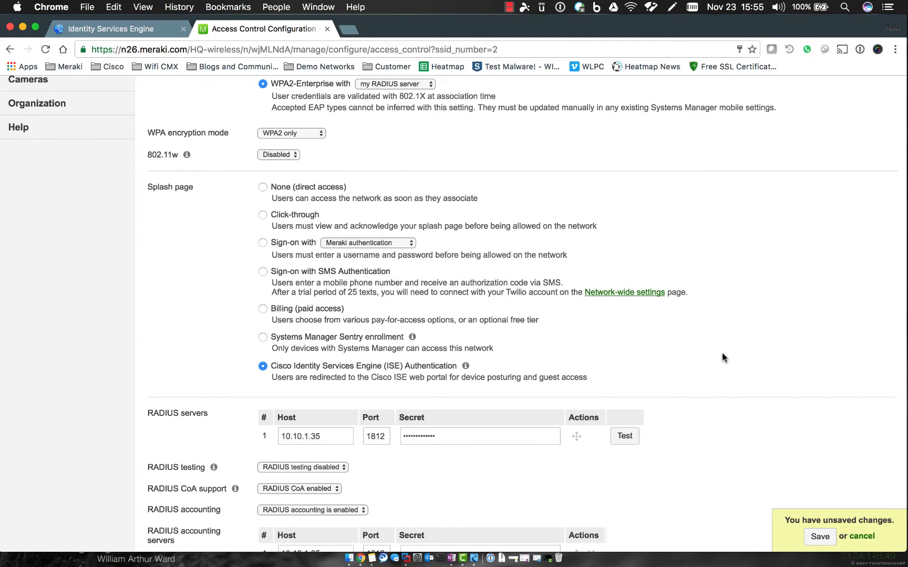
scroll(721, 353, down, 5)
Change the RADIUS and accounting server hosts to 10.10.1.36.
click(324, 331)
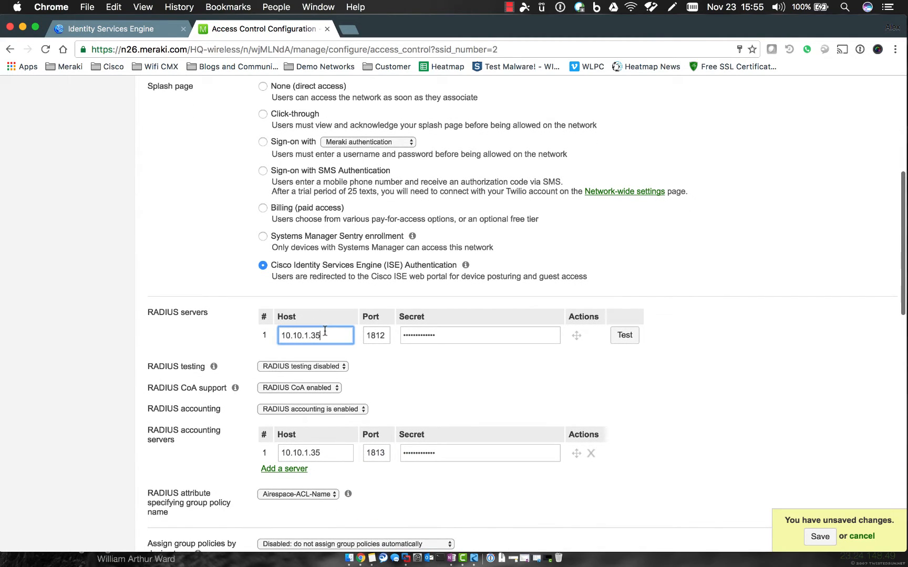
key(BackSpace)
text(6)
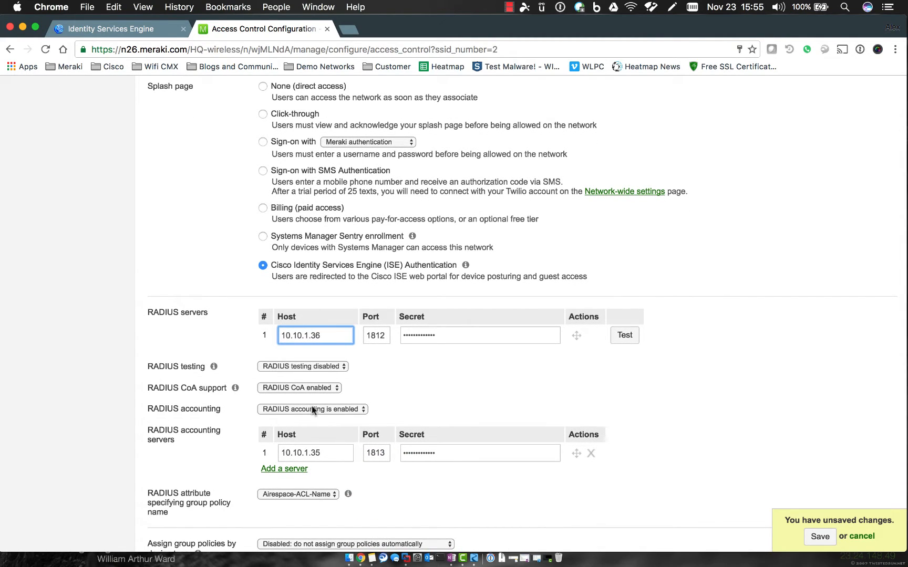
click(328, 454)
text(6)
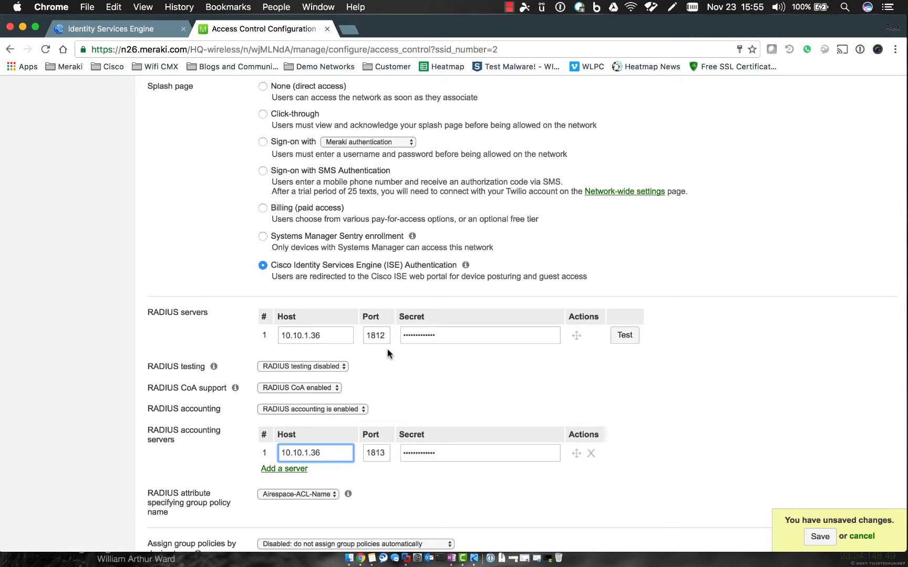
Keep RADIUS testing disabled.
click(327, 366)
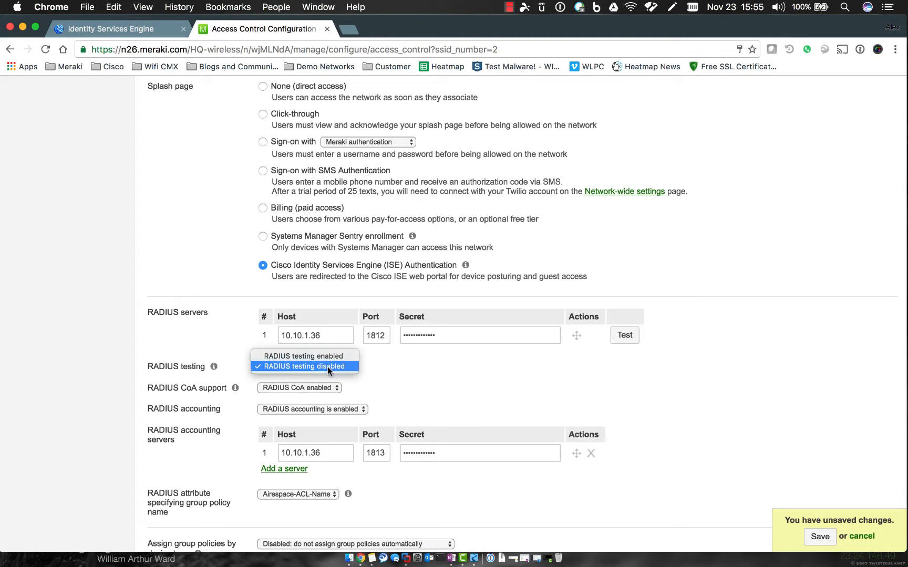
click(215, 367)
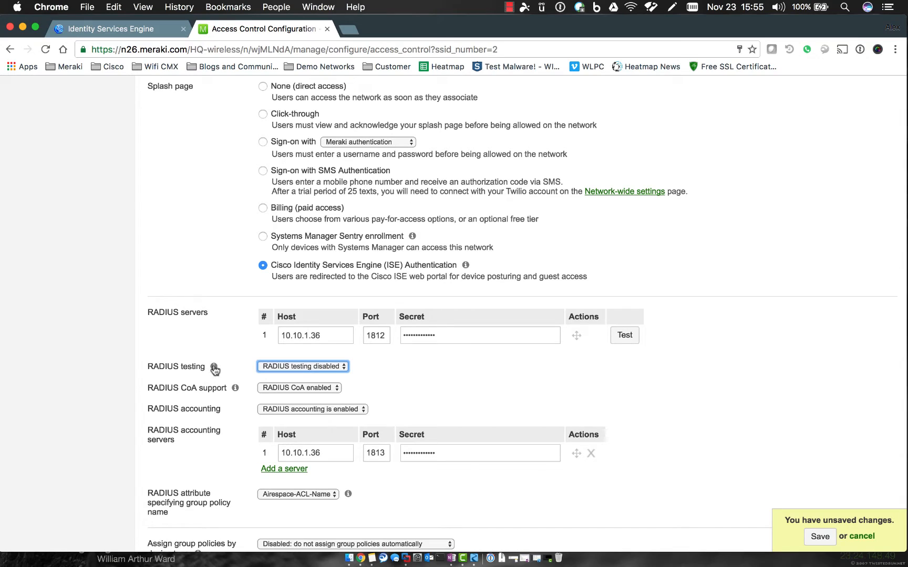
mouse_move(215, 371)
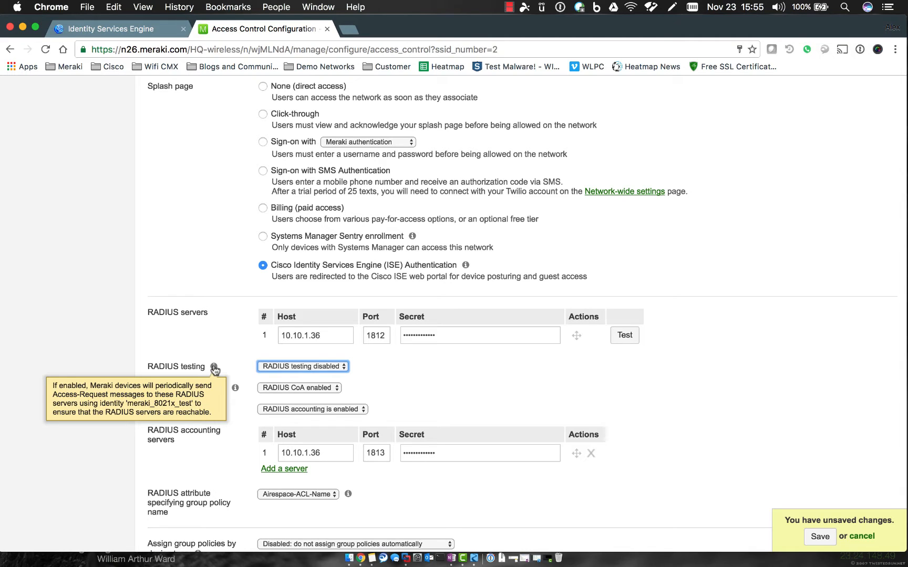
click(401, 355)
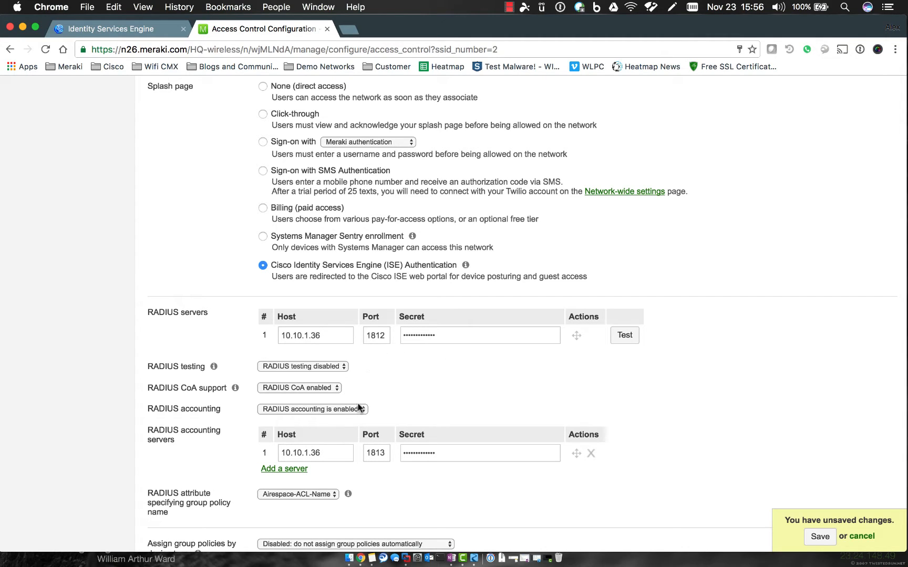
scroll(409, 397, down, 1)
scroll(409, 398, down, 1)
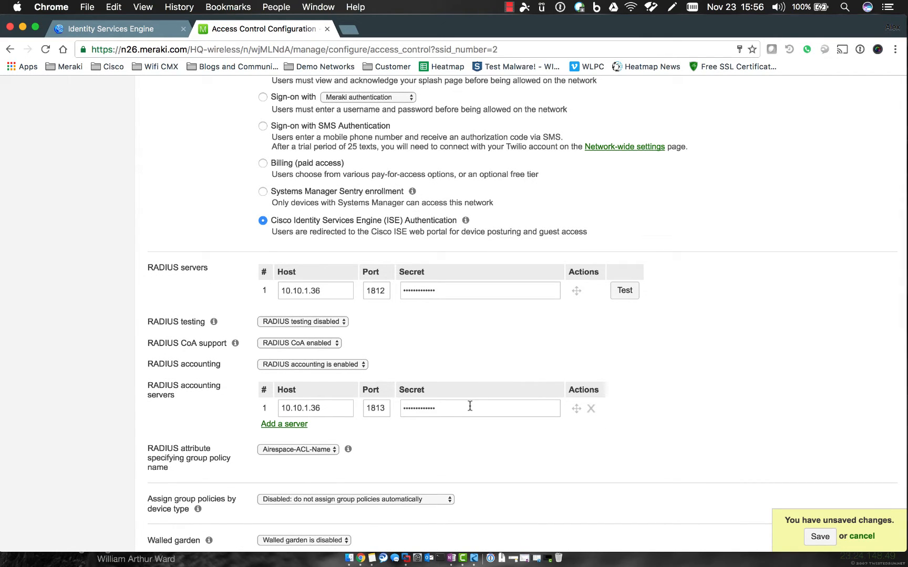
Re-enter the shared secret for both the RADIUS and accounting servers.
click(446, 289)
text(c)
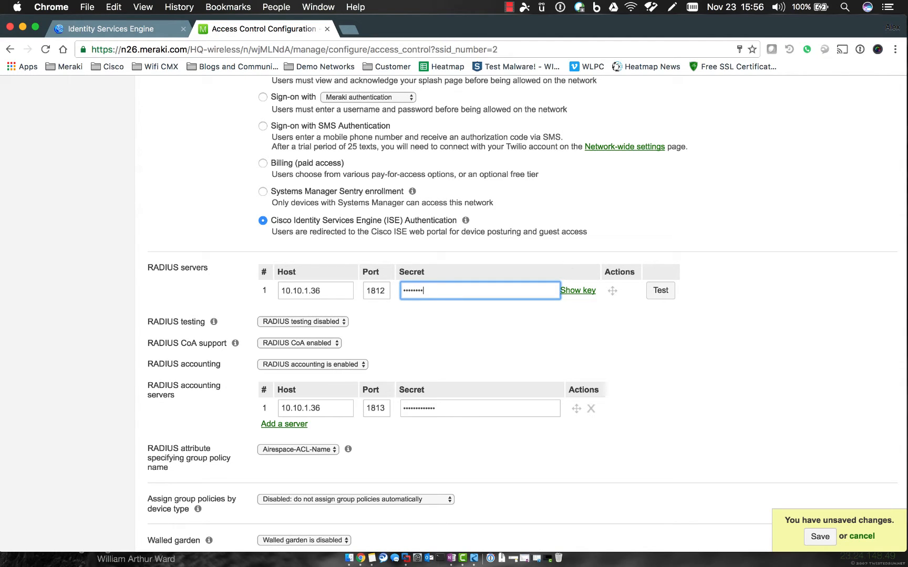
key(Tab)
click(457, 414)
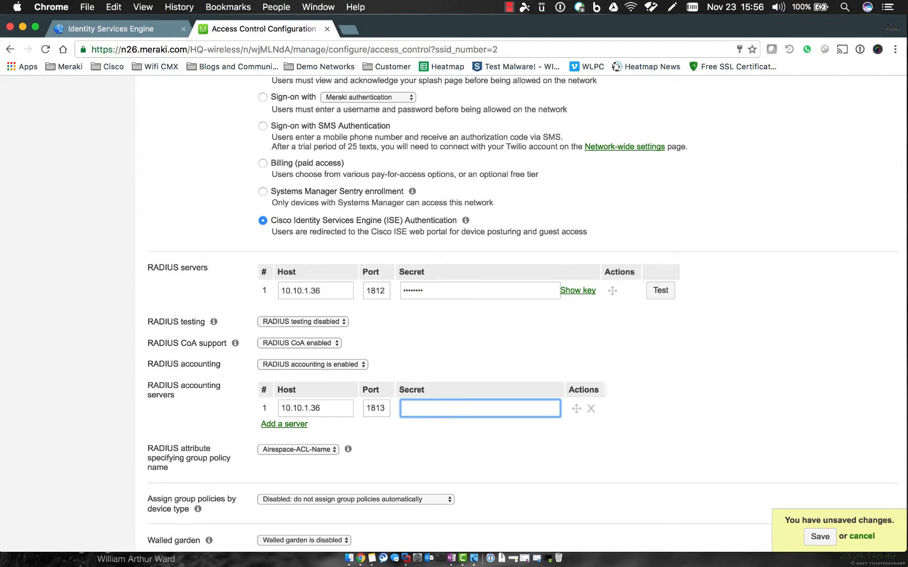
text(cisco123)
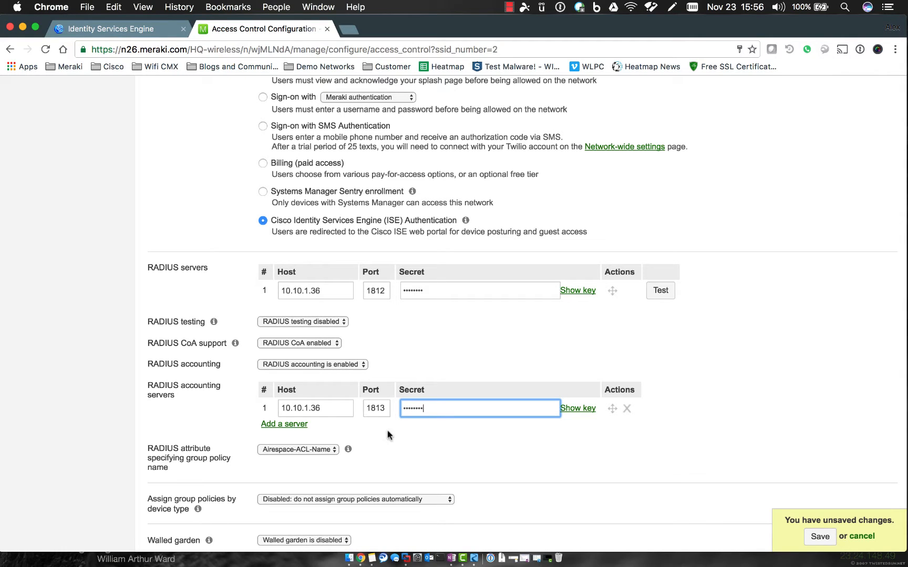
click(396, 469)
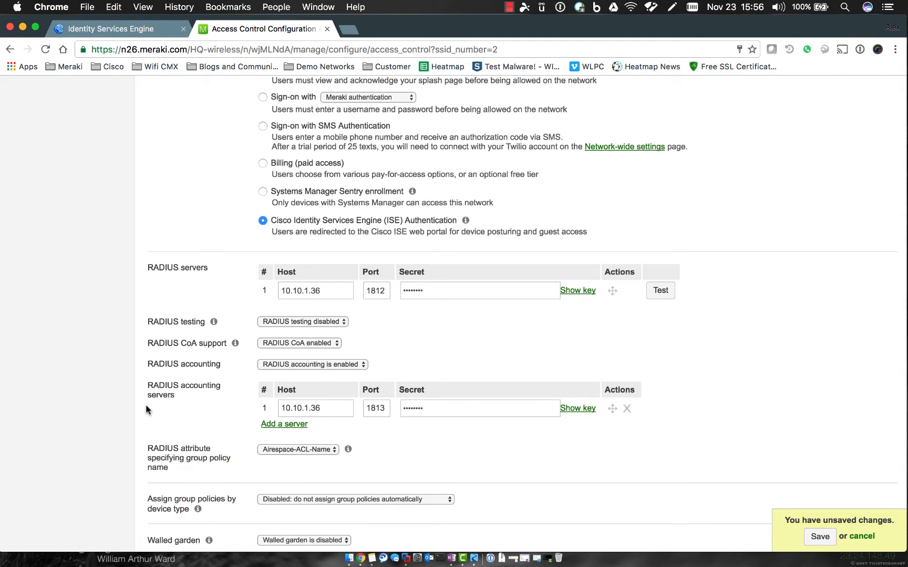
scroll(146, 404, down, 2)
drag(147, 413, 185, 431)
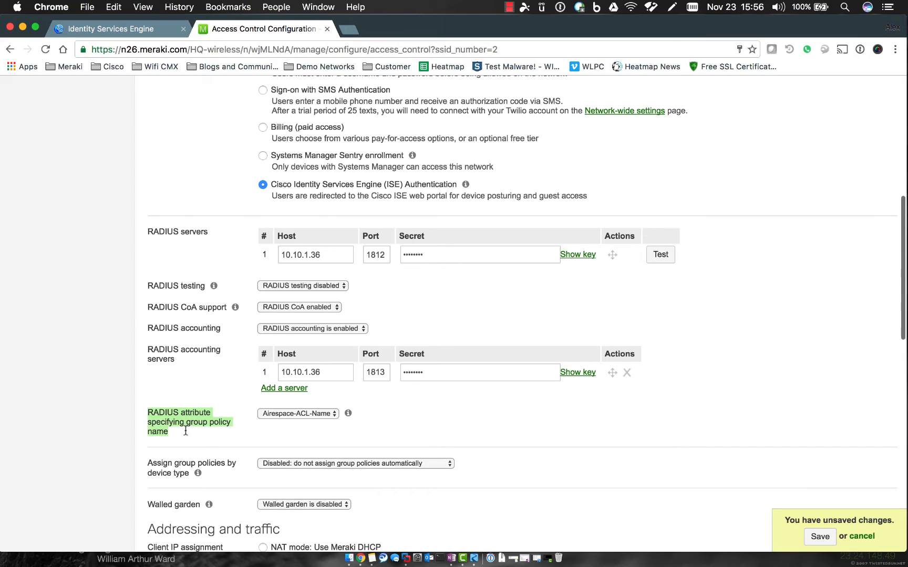
Keep Airespace-ACL-Name as the RADIUS attribute for specifying group policy.
click(185, 431)
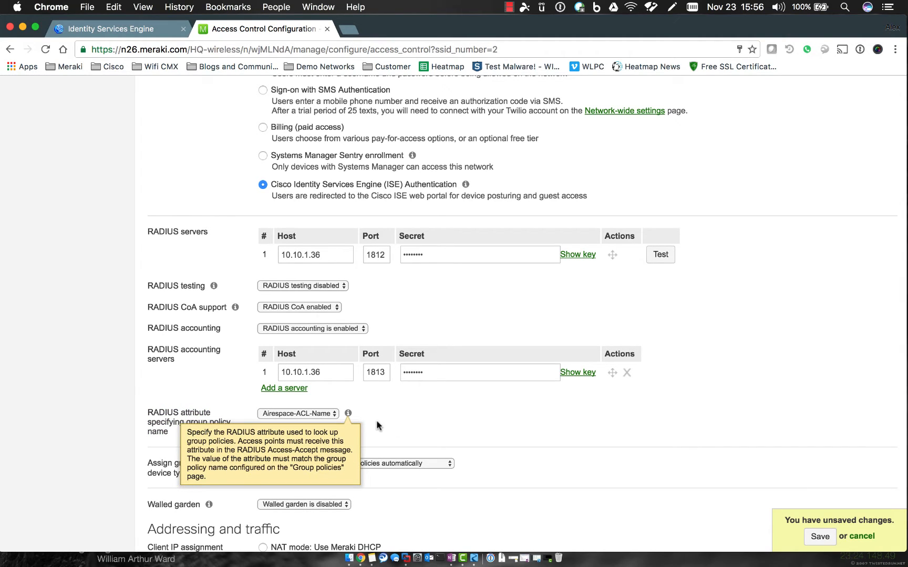
click(328, 415)
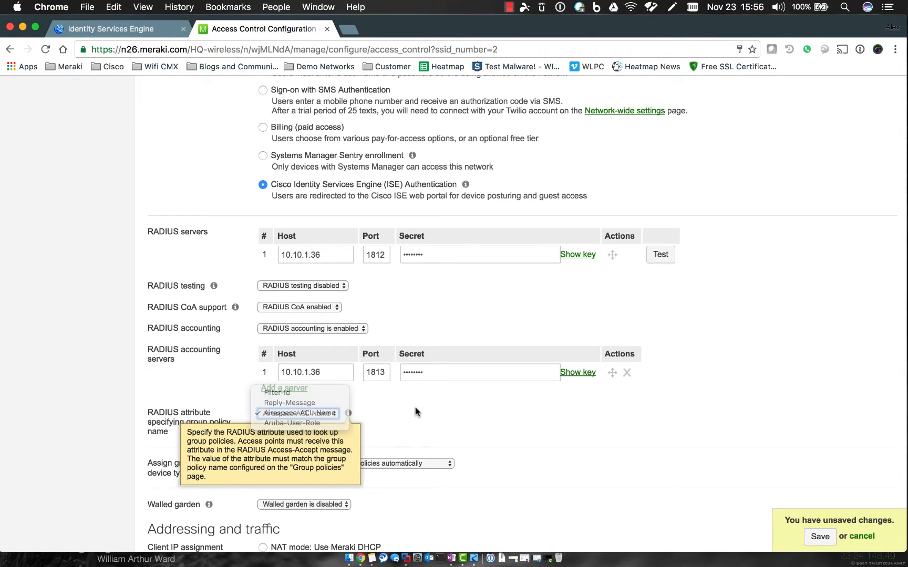
click(345, 413)
scroll(499, 403, down, 3)
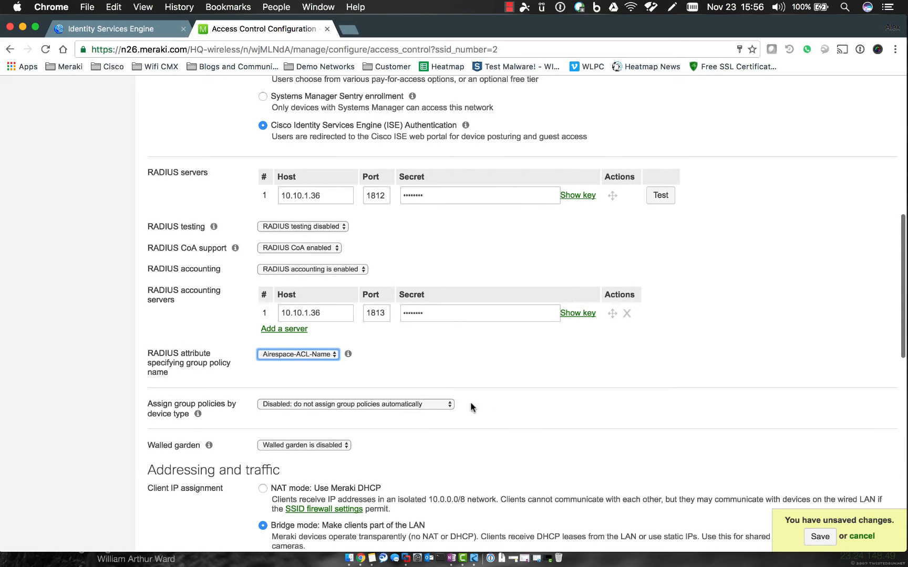
scroll(473, 405, down, 1)
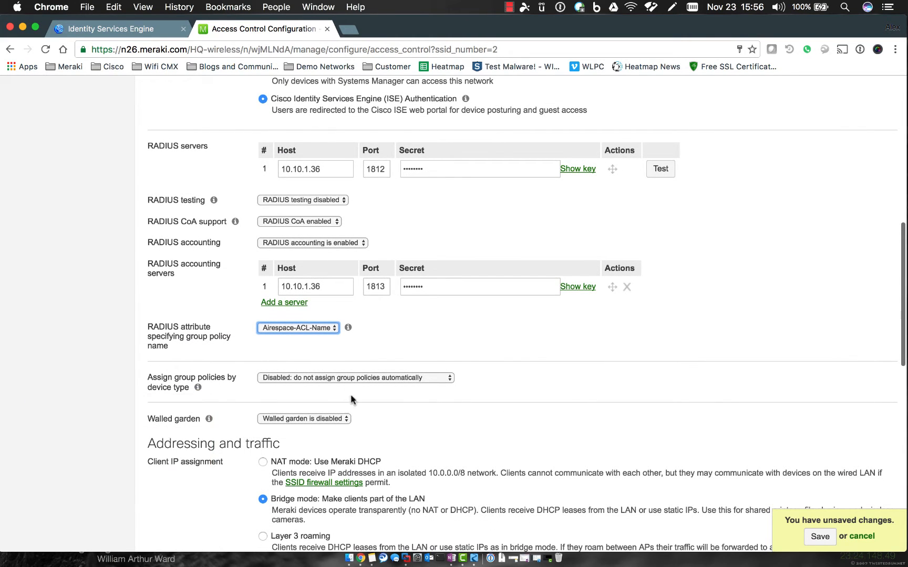
Leave the walled garden disabled and save the access control changes.
click(333, 419)
click(330, 426)
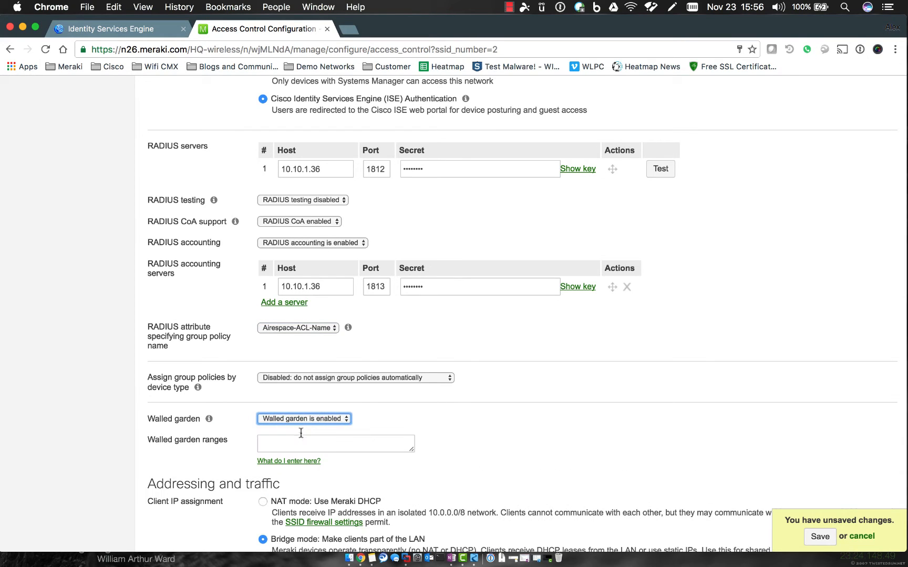
click(310, 419)
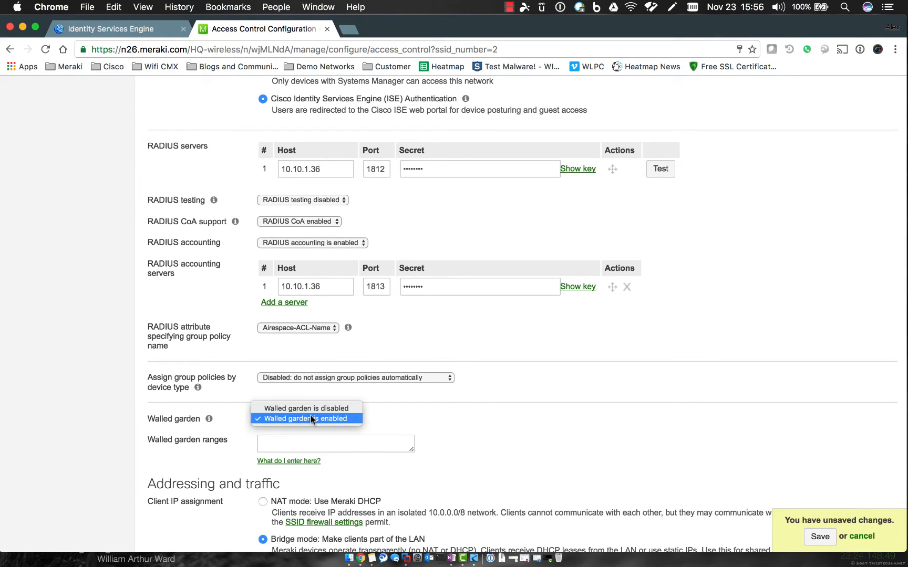
click(310, 405)
scroll(538, 405, down, 3)
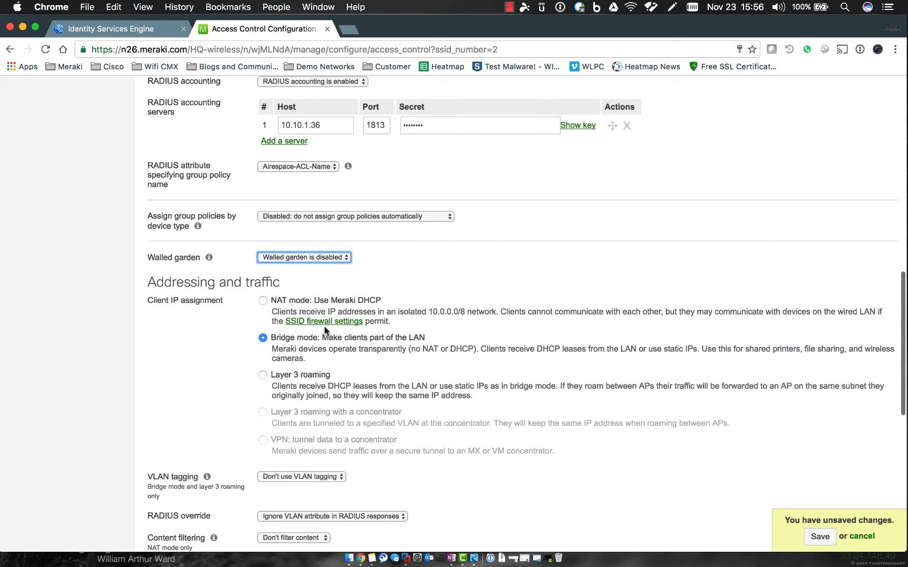
scroll(483, 364, down, 2)
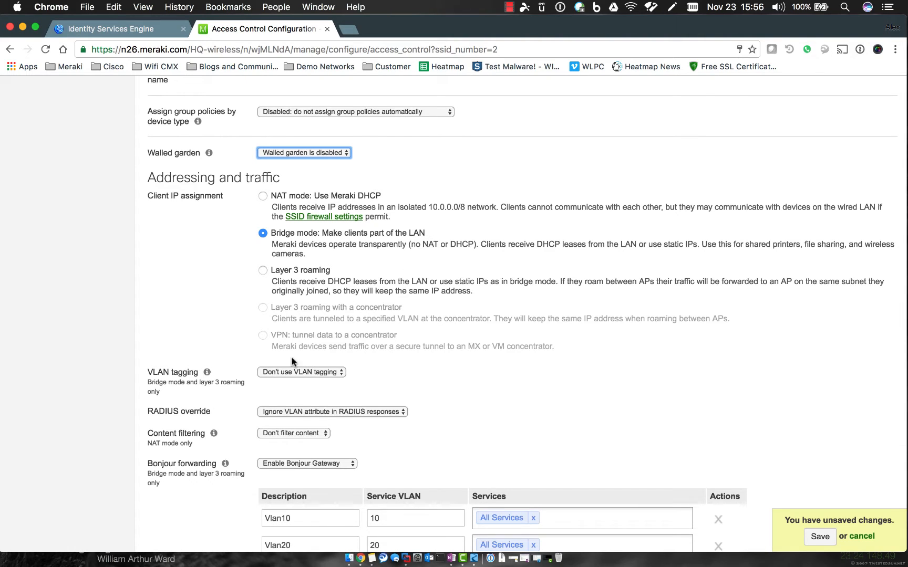
scroll(430, 429, down, 10)
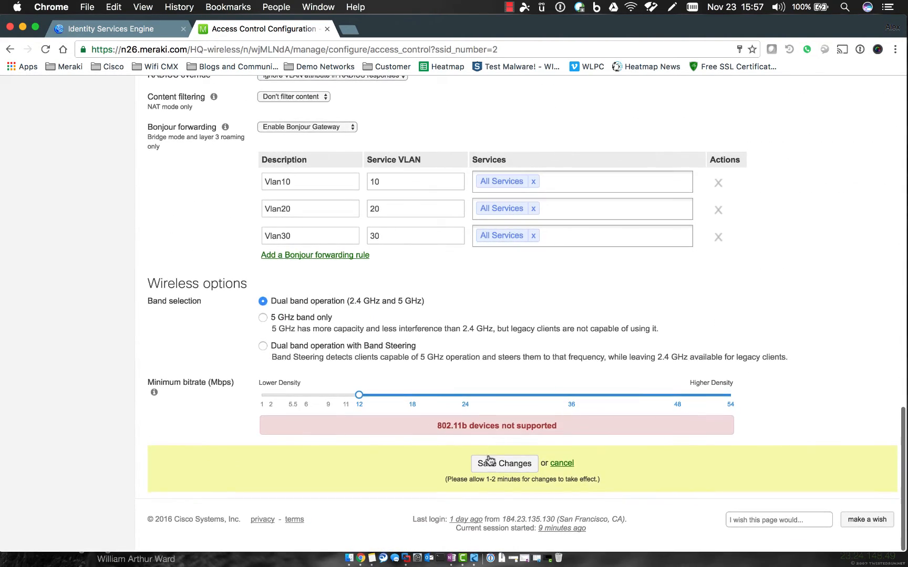
click(488, 464)
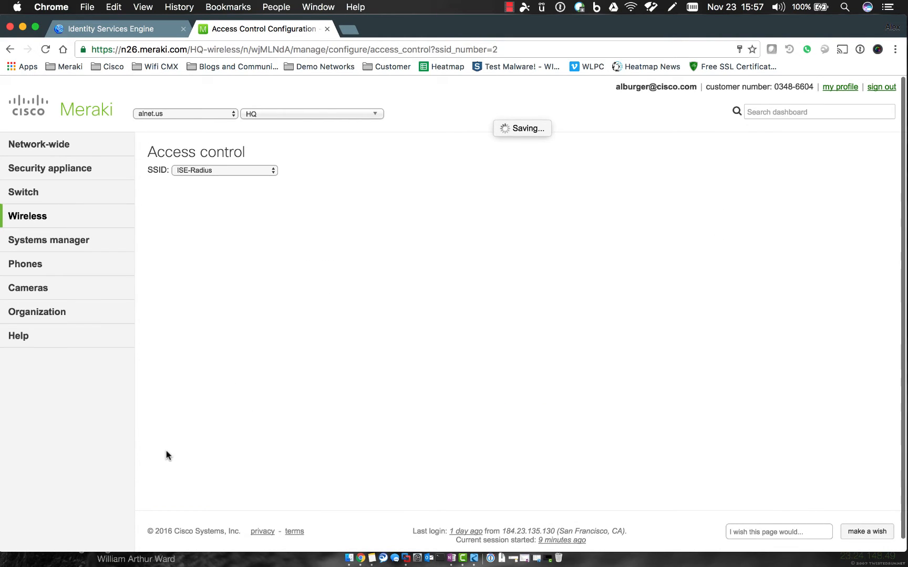
scroll(415, 200, down, 1)
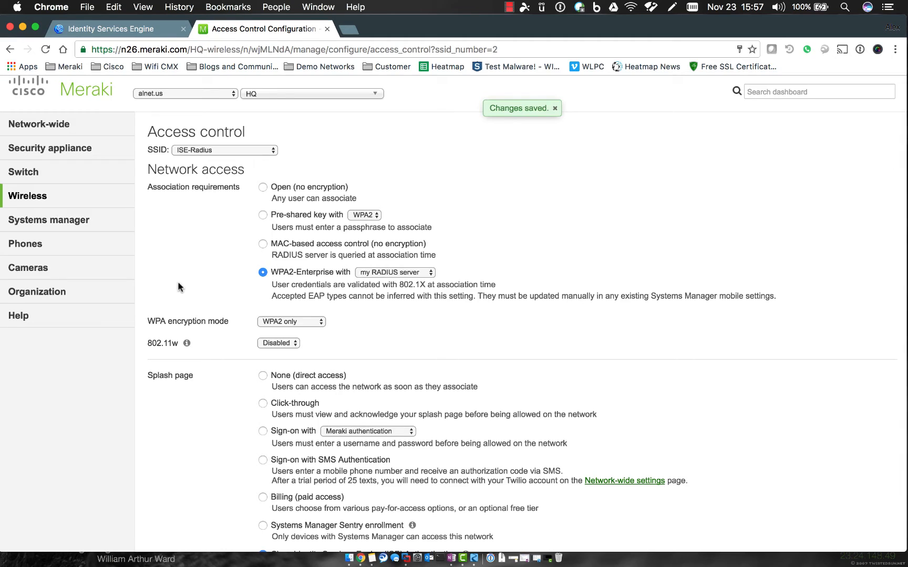
scroll(177, 281, down, 12)
Run the RADIUS test against 10.10.1.36:1812 with the test user's username and password, then close results.
click(625, 234)
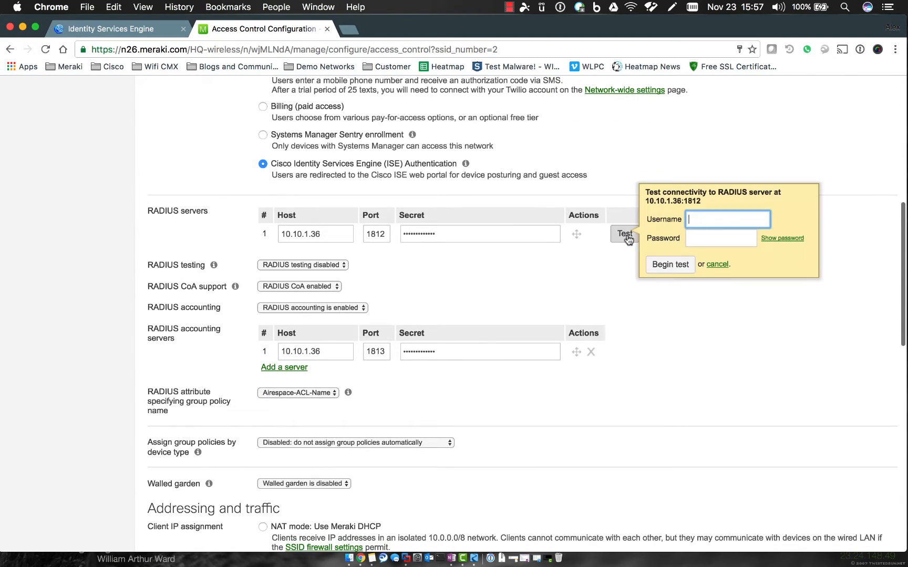
click(714, 221)
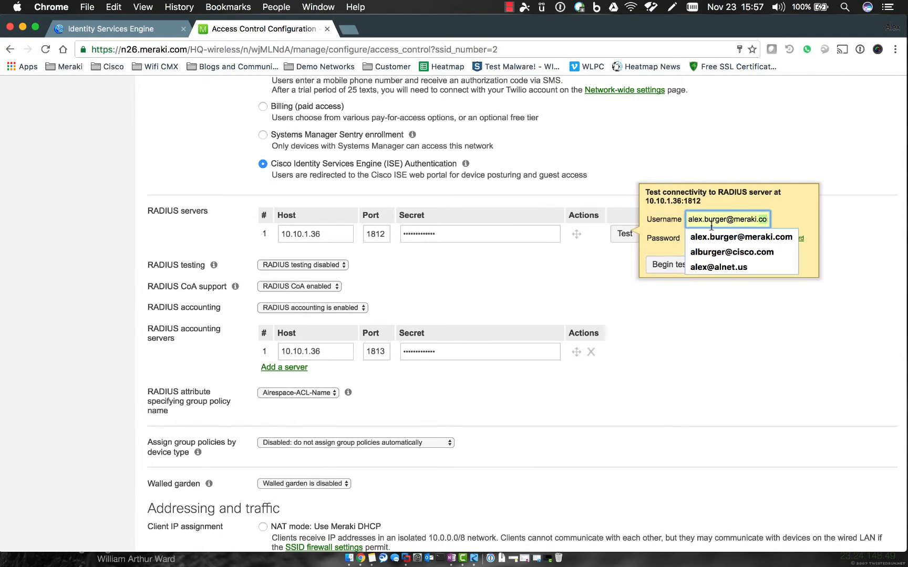
text(John)
key(Tab)
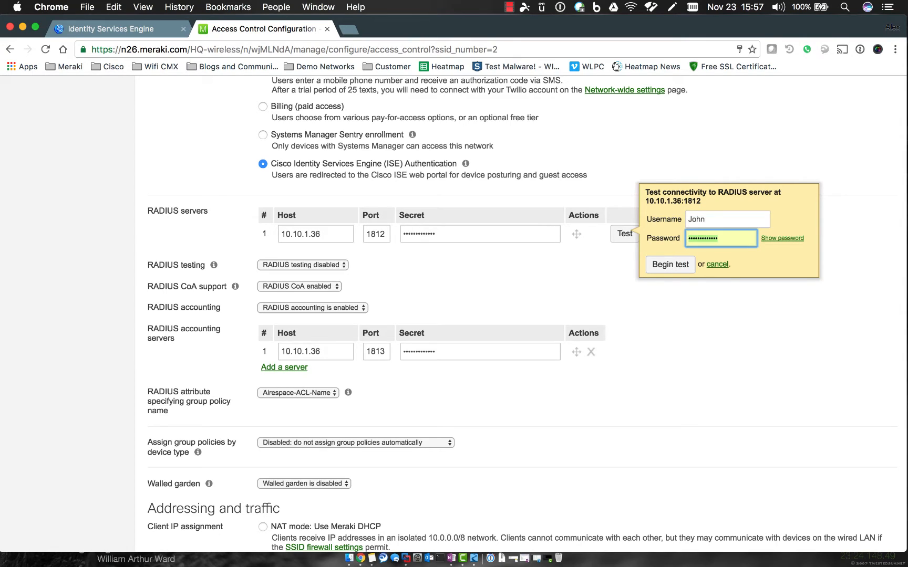
text(C)
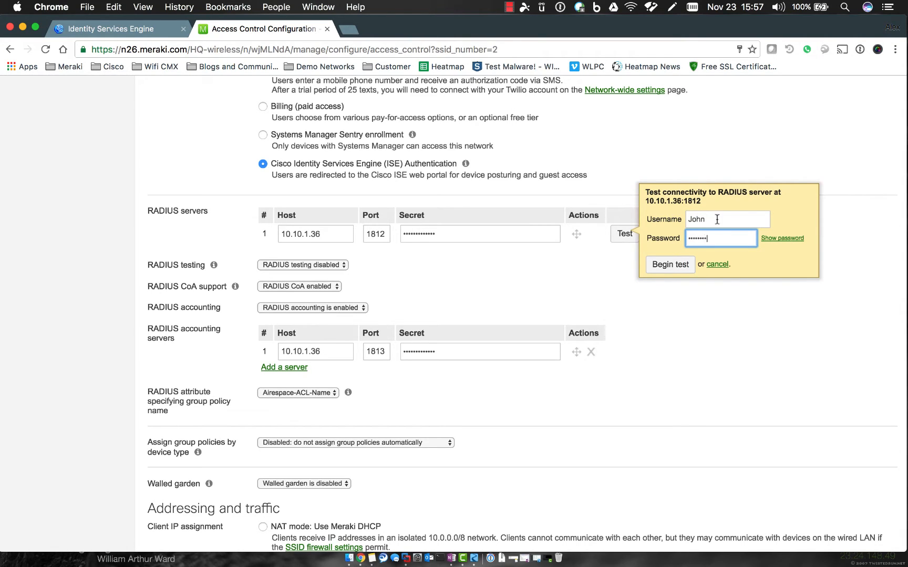
click(670, 264)
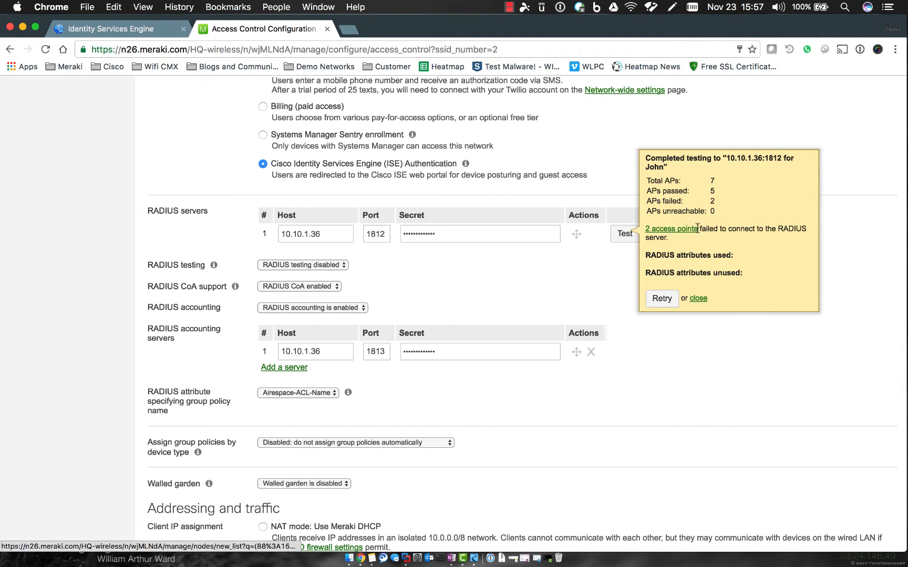
click(698, 298)
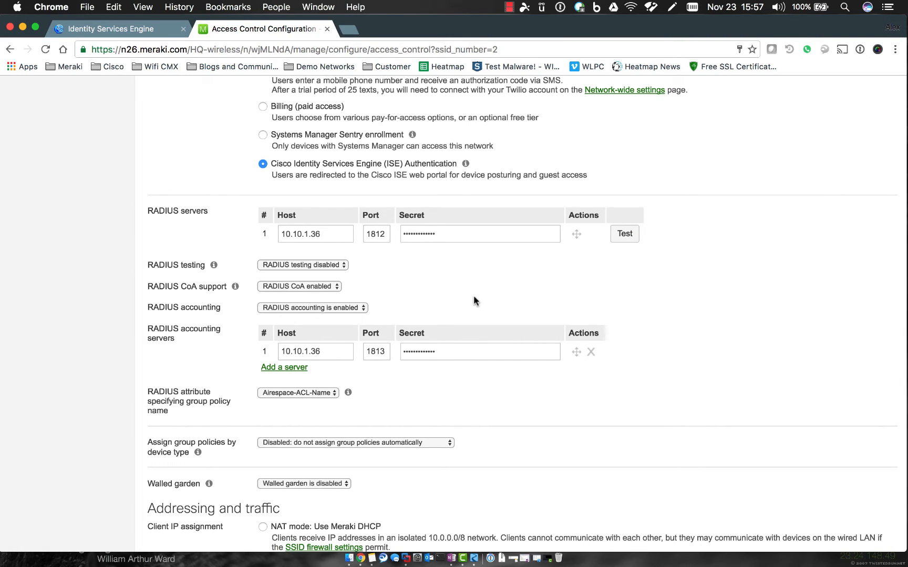
Return to the ISE tab and open the Authorization rules under Policy > Authentication.
scroll(647, 327, down, 6)
scroll(647, 330, down, 7)
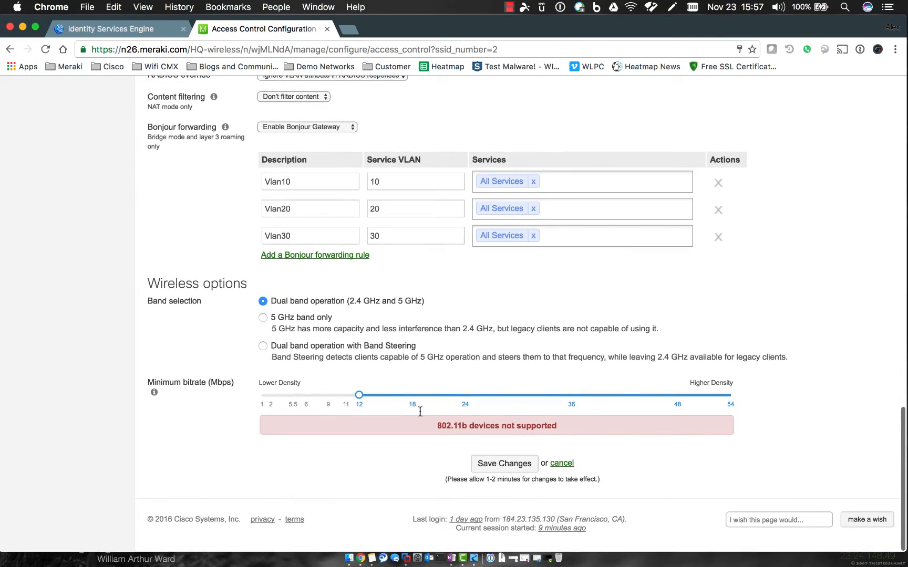
scroll(349, 324, up, 15)
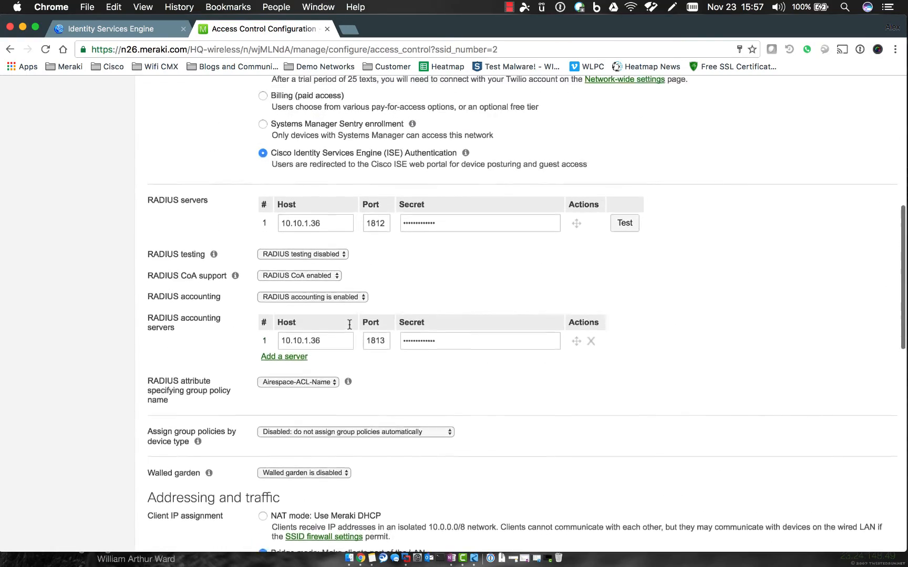
scroll(349, 325, up, 5)
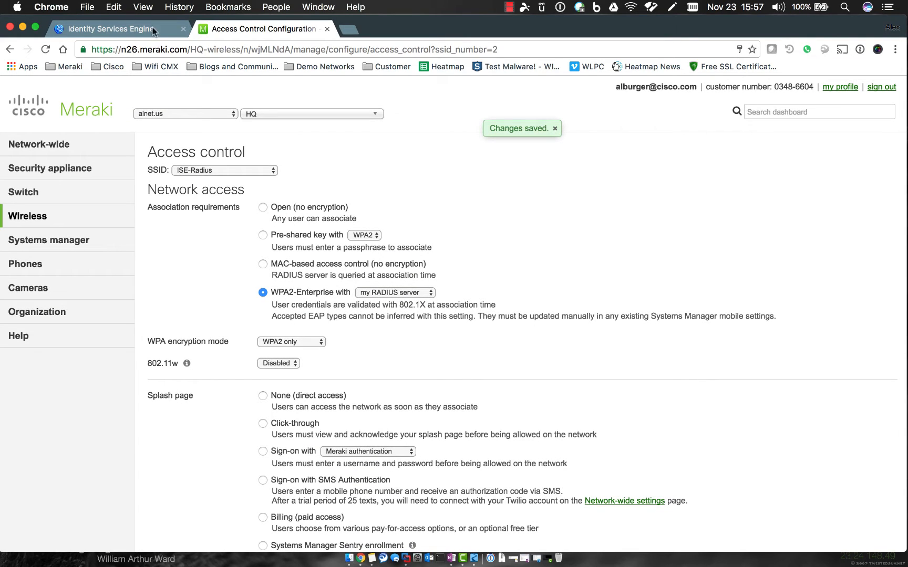
click(126, 24)
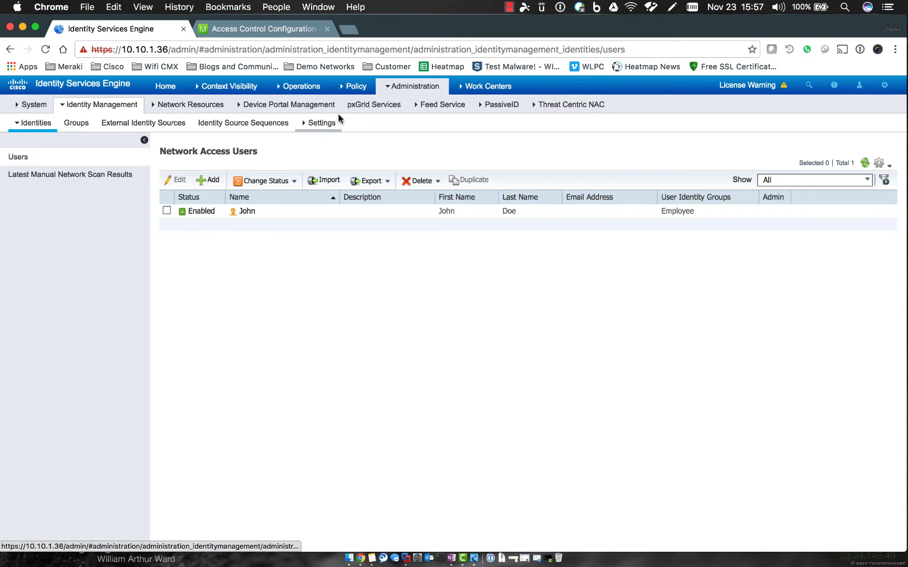
mouse_move(352, 77)
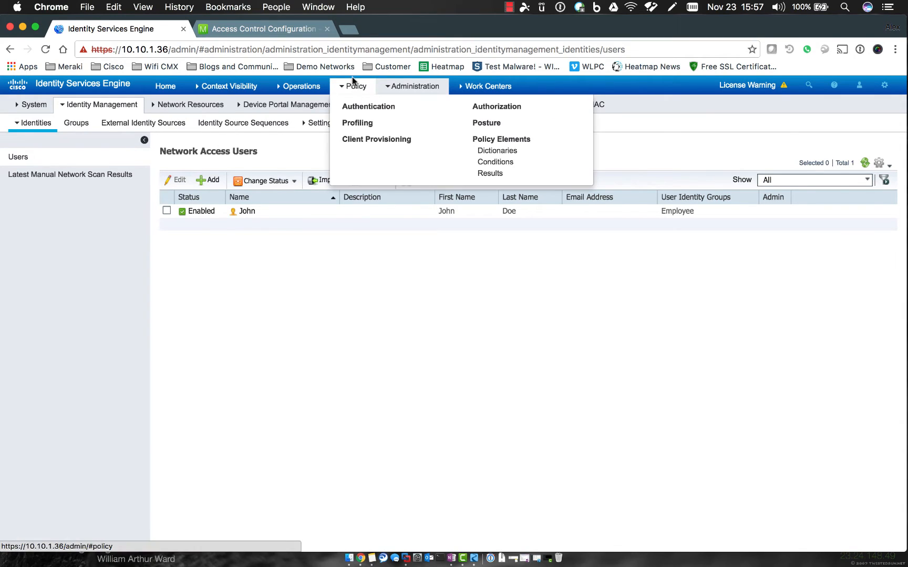
click(362, 108)
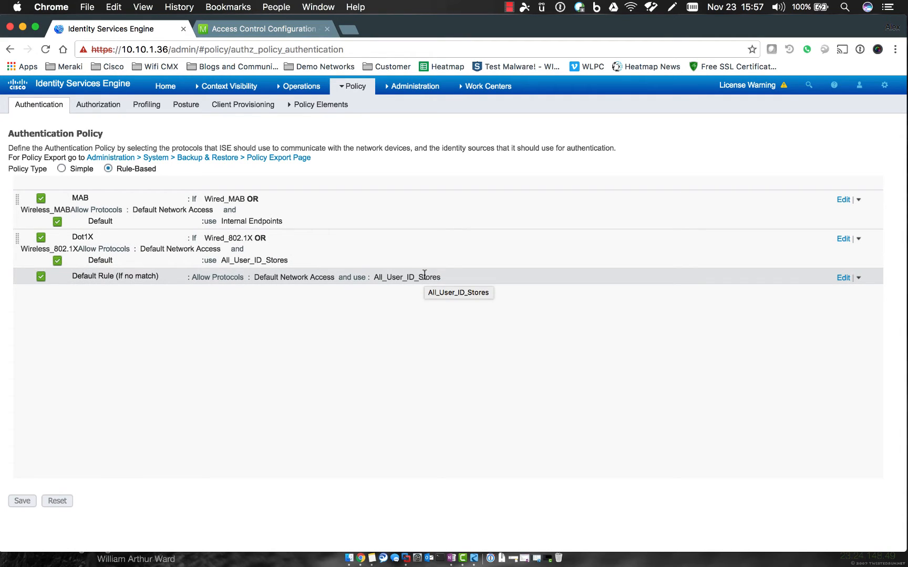
click(100, 105)
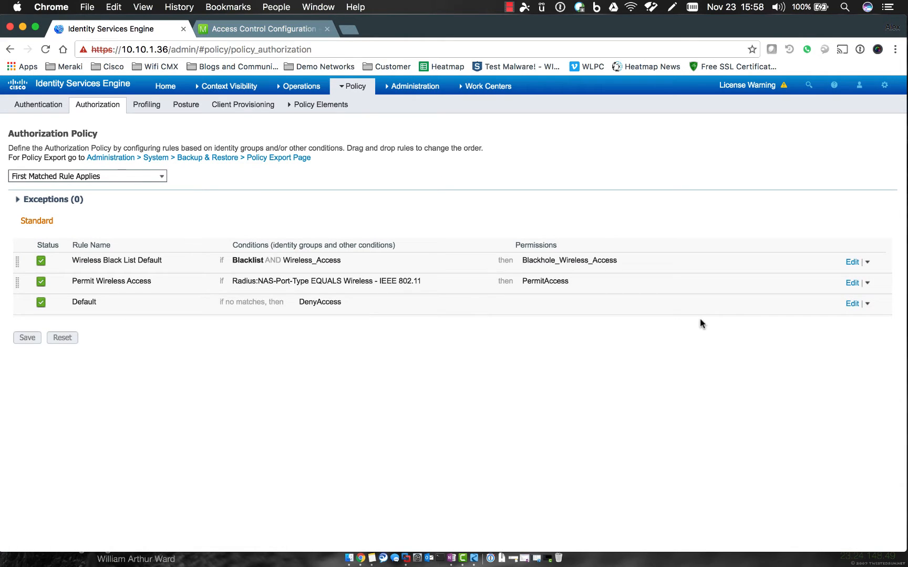
Insert a new rule below the first rule and delete the Permit Wireless Access rule.
click(867, 262)
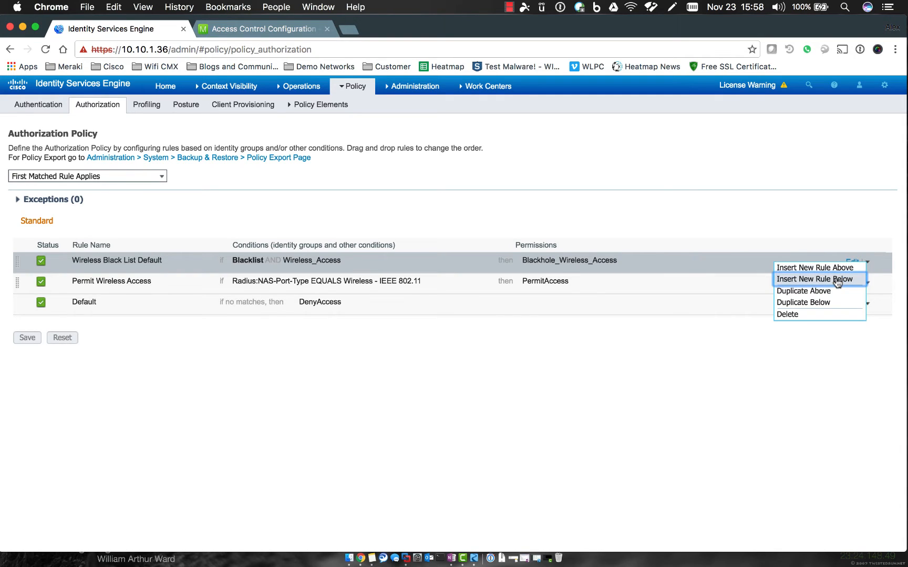
click(837, 281)
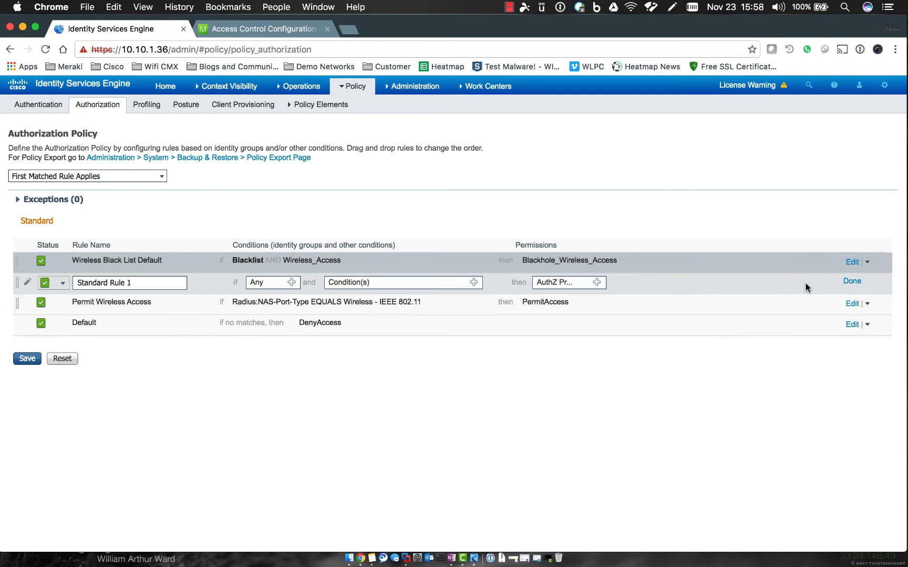
click(867, 305)
click(806, 357)
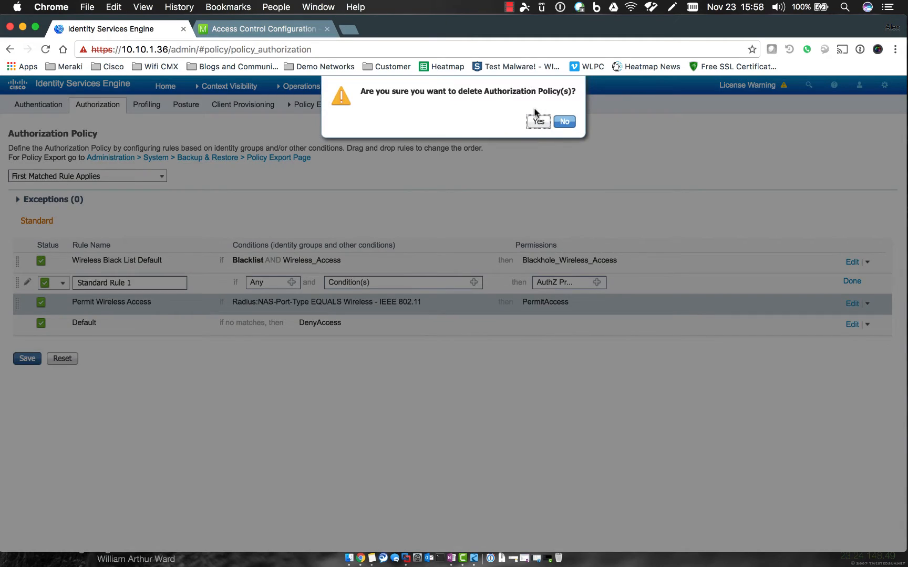
click(539, 121)
Name the new rule Employee ISE-Radius Access and set its identity group to Employee.
drag(168, 283, 75, 285)
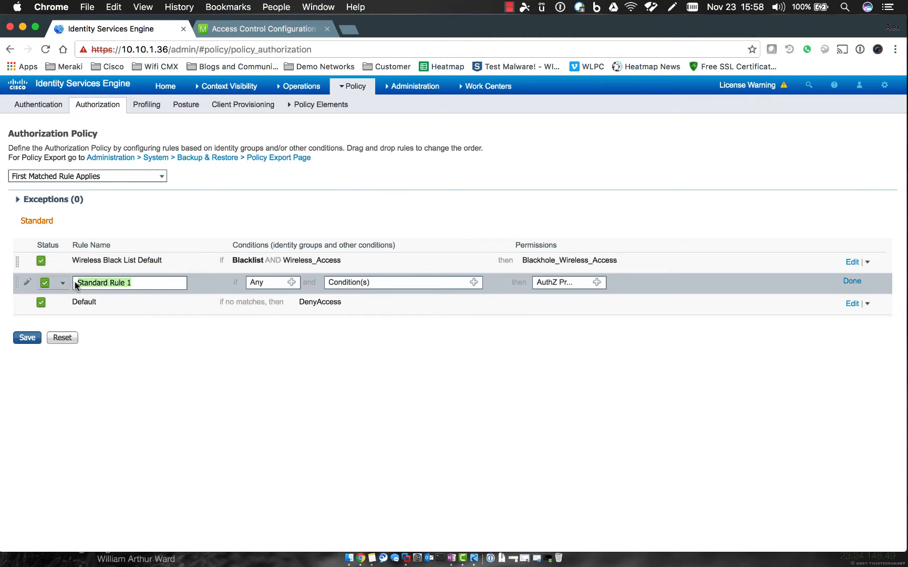
text(Employee ISE-Radius Access)
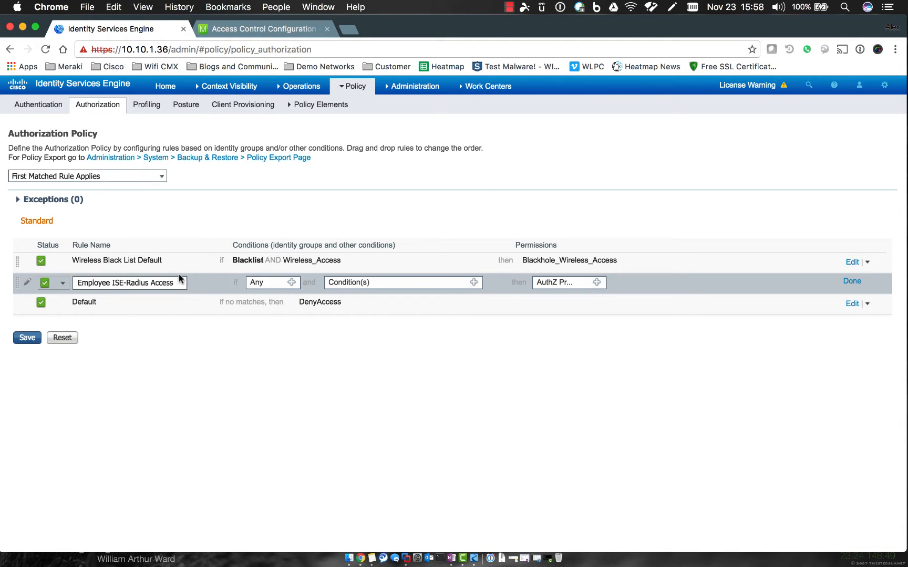
click(291, 283)
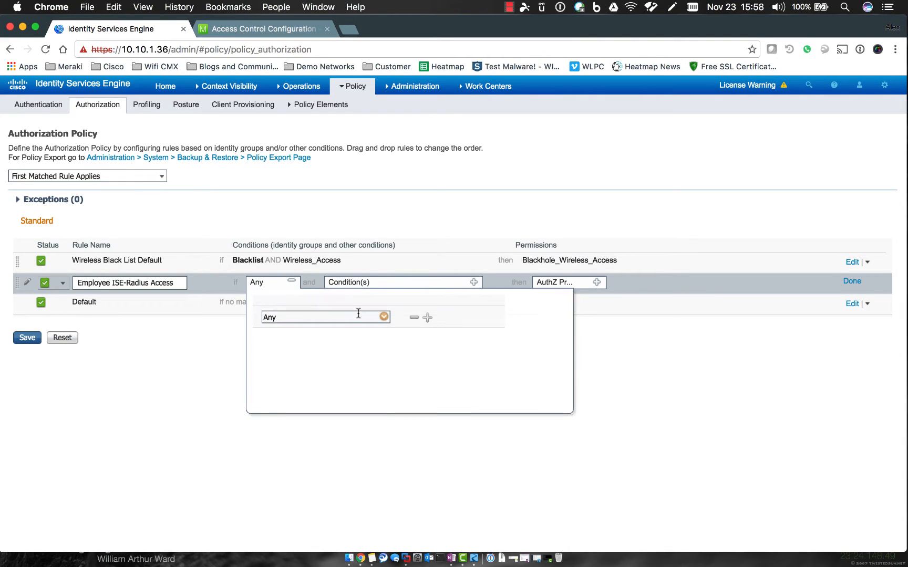
click(384, 317)
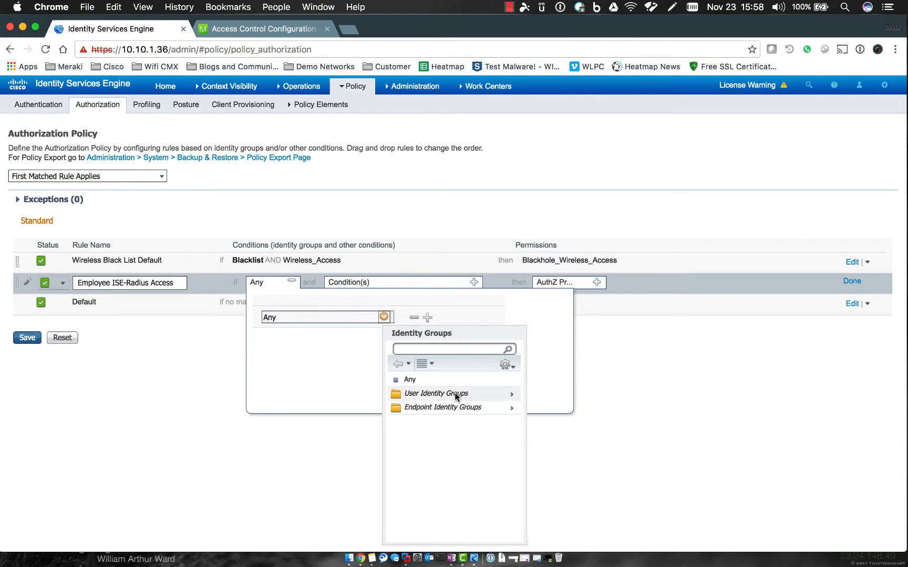
click(512, 396)
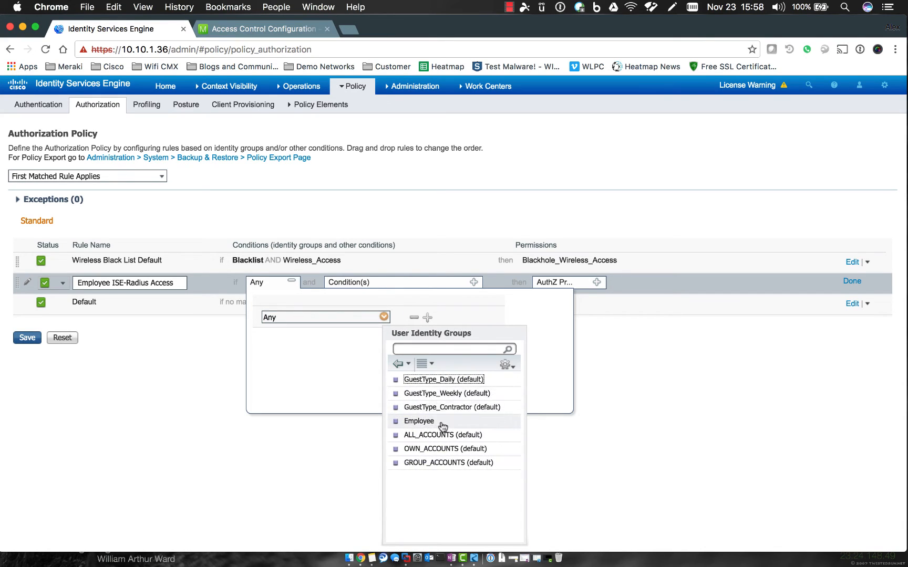
click(419, 421)
click(291, 282)
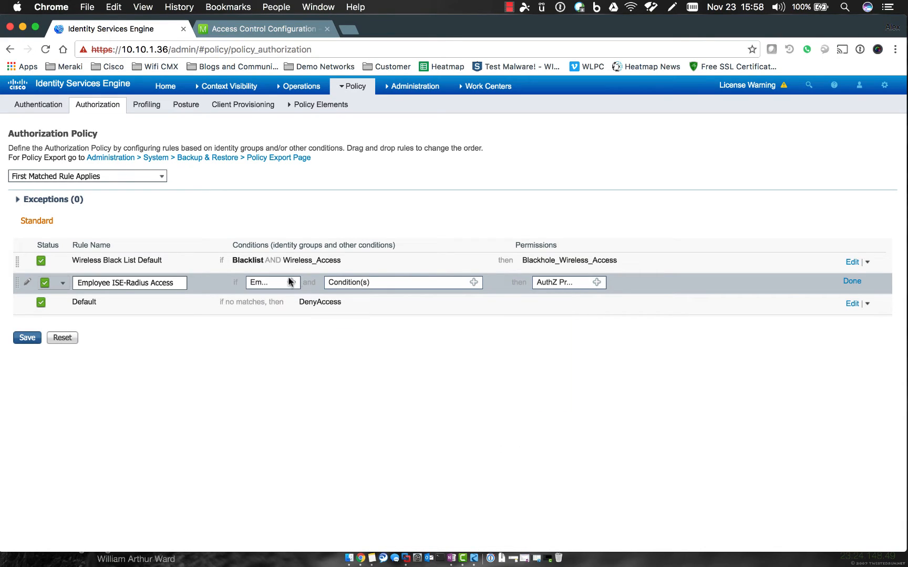
click(475, 283)
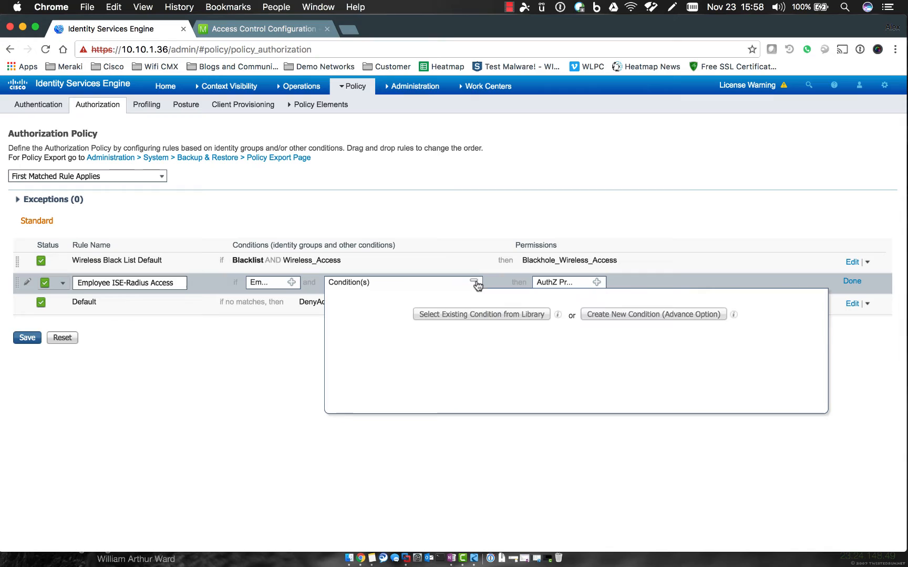
Create a custom condition using the DEVICE dictionary's Device Type attribute.
click(594, 317)
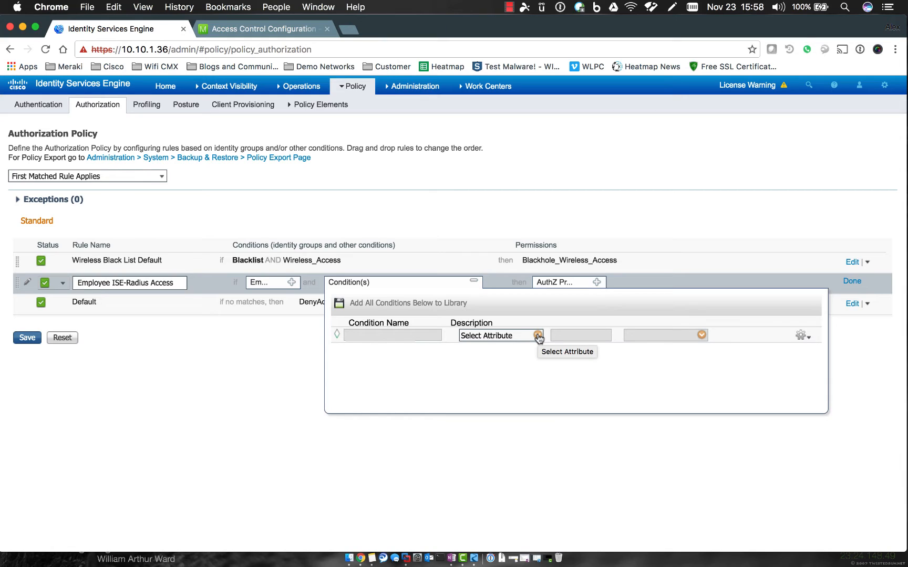
click(538, 335)
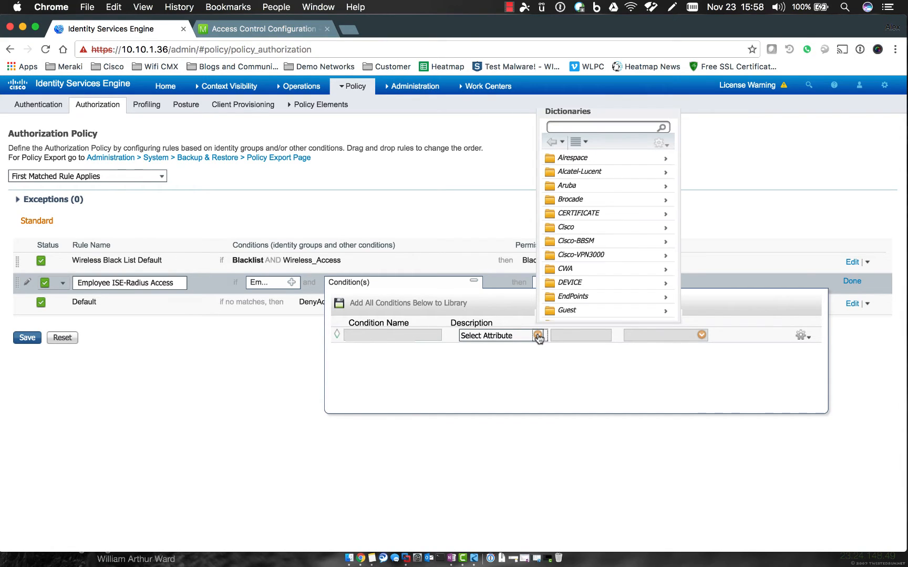
click(574, 284)
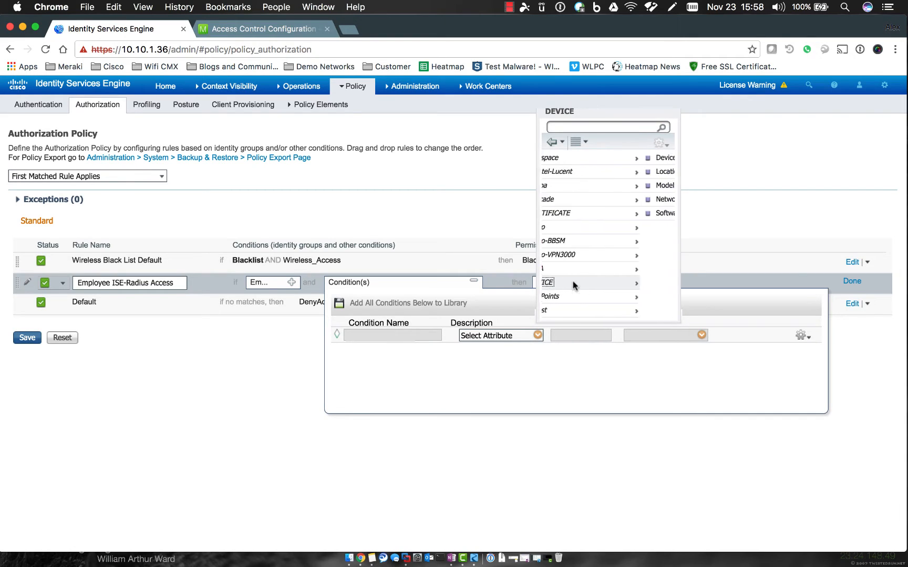
click(583, 163)
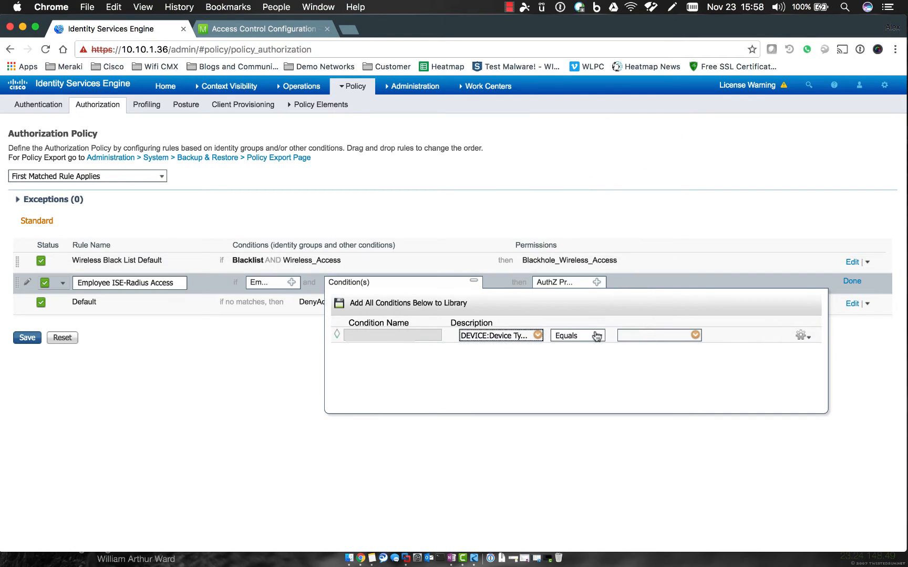
click(695, 335)
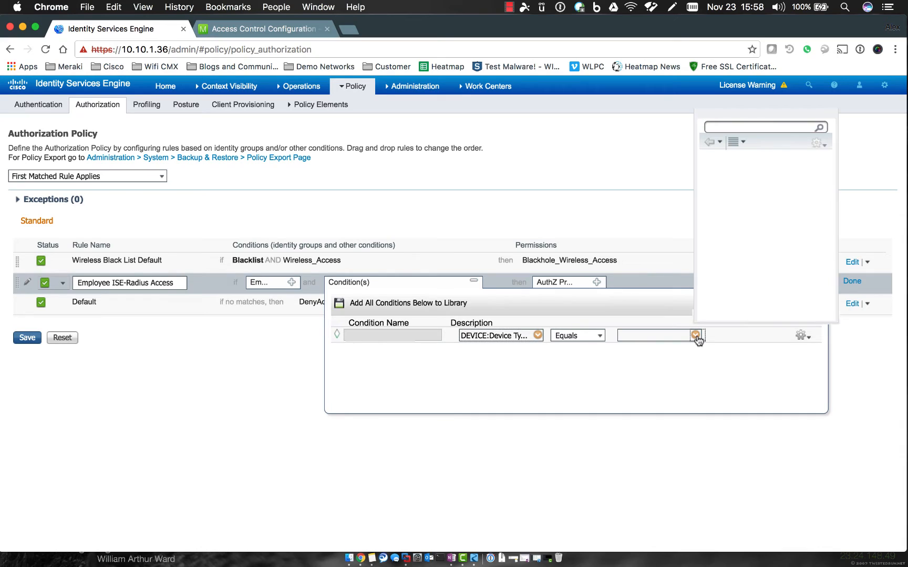
click(729, 173)
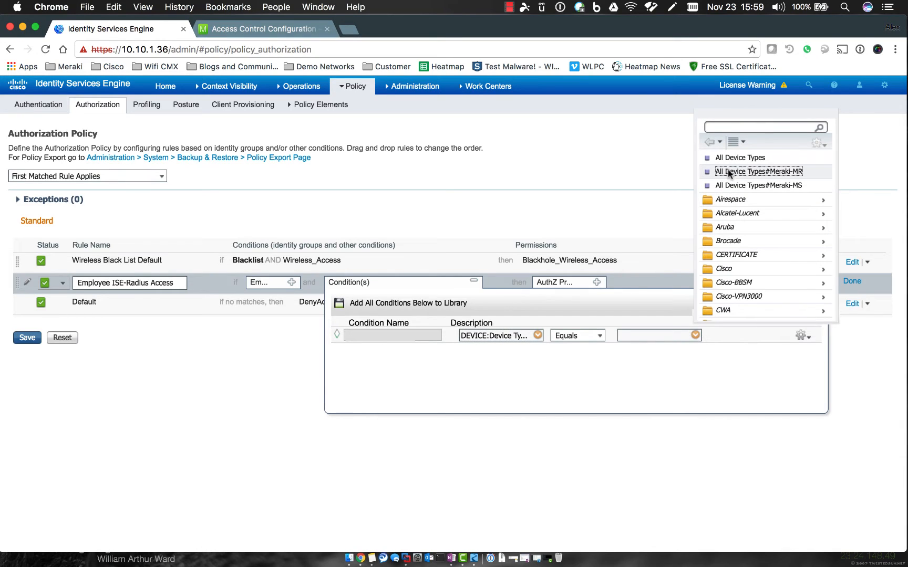
click(561, 385)
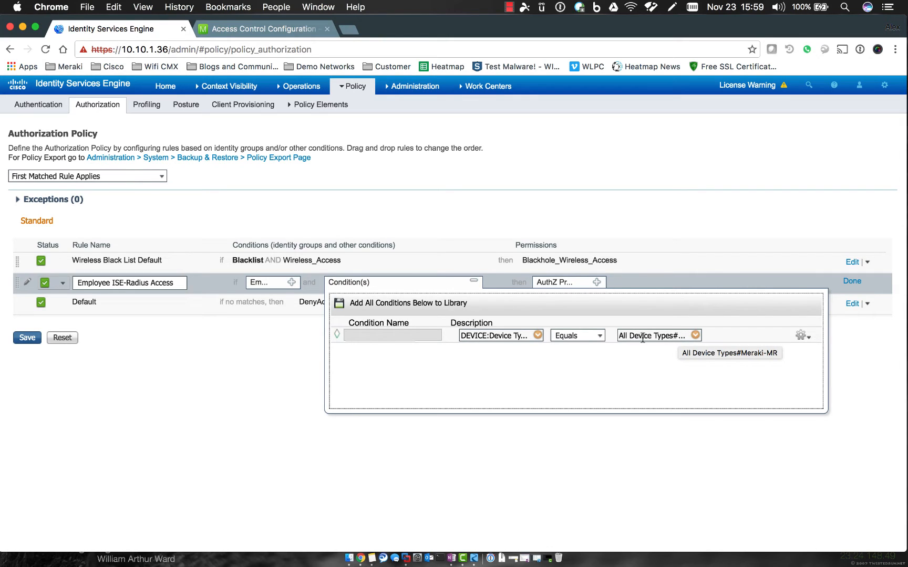
Add a second condition: Radius:Called-Station-ID Ends With ISE-Radius.
click(799, 335)
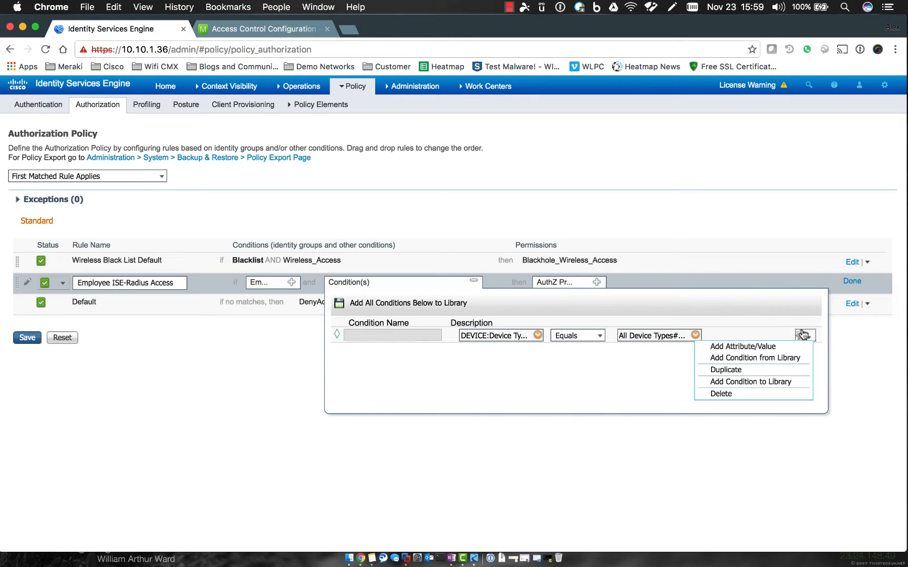
click(779, 346)
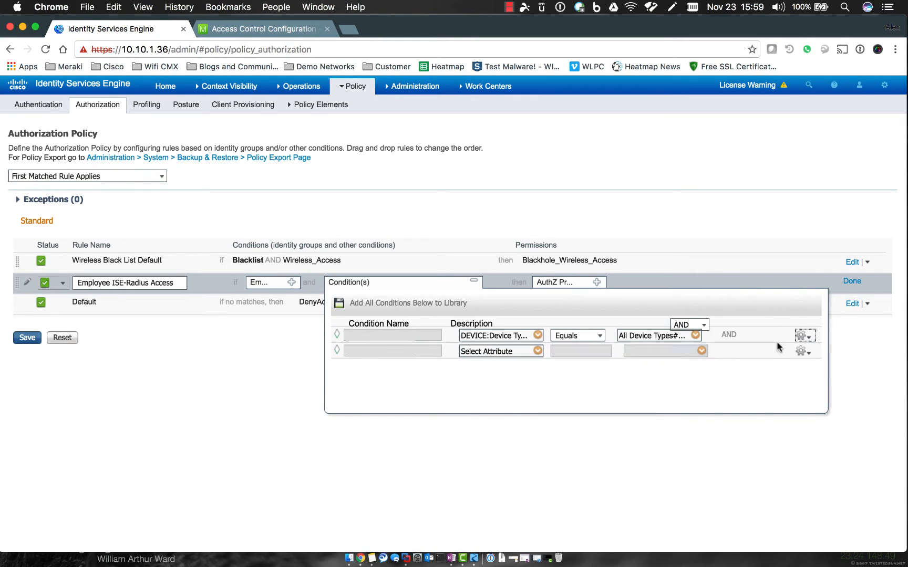
click(537, 351)
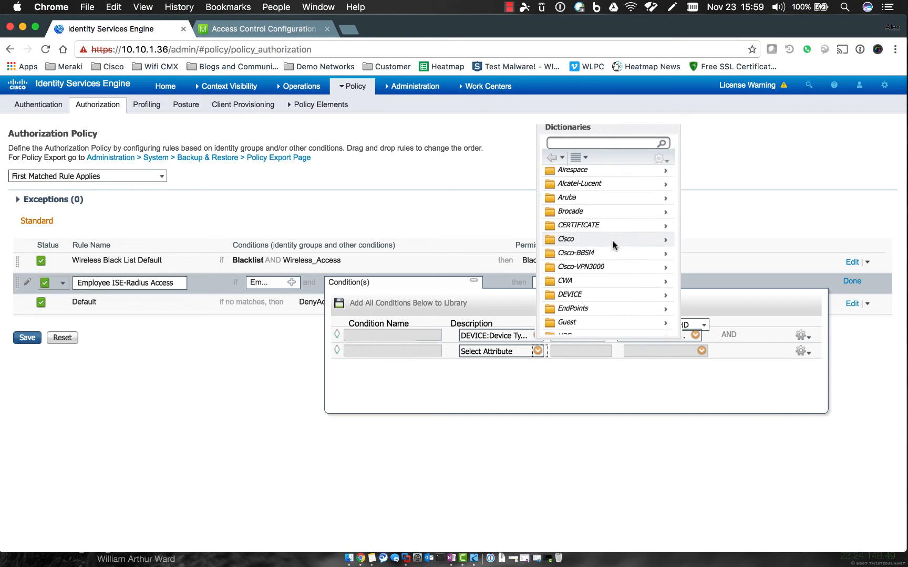
scroll(612, 241, down, 2)
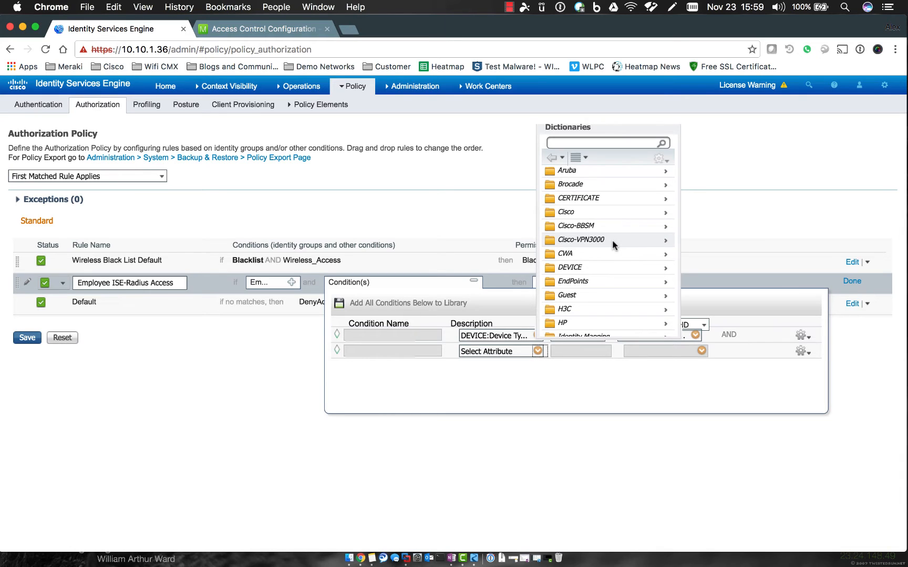
scroll(599, 217, up, 2)
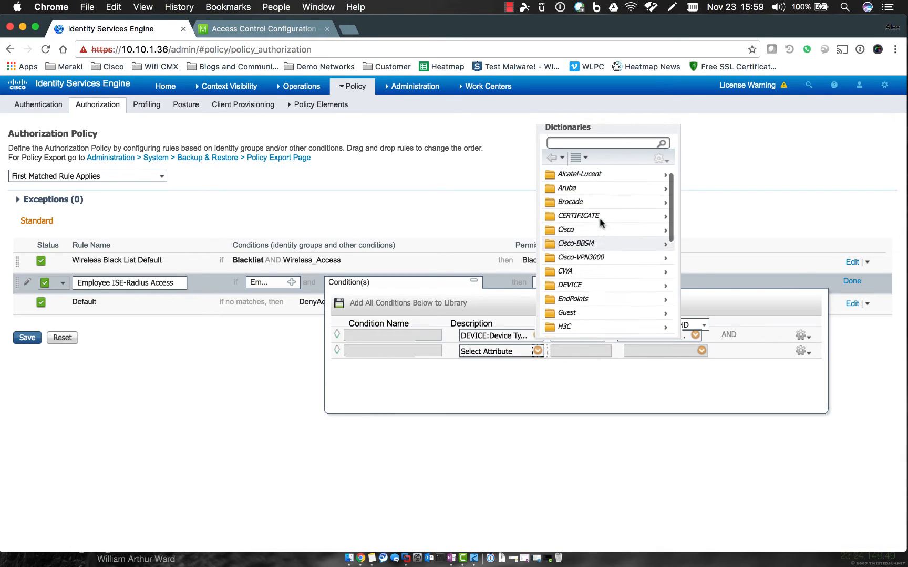
scroll(601, 223, down, 8)
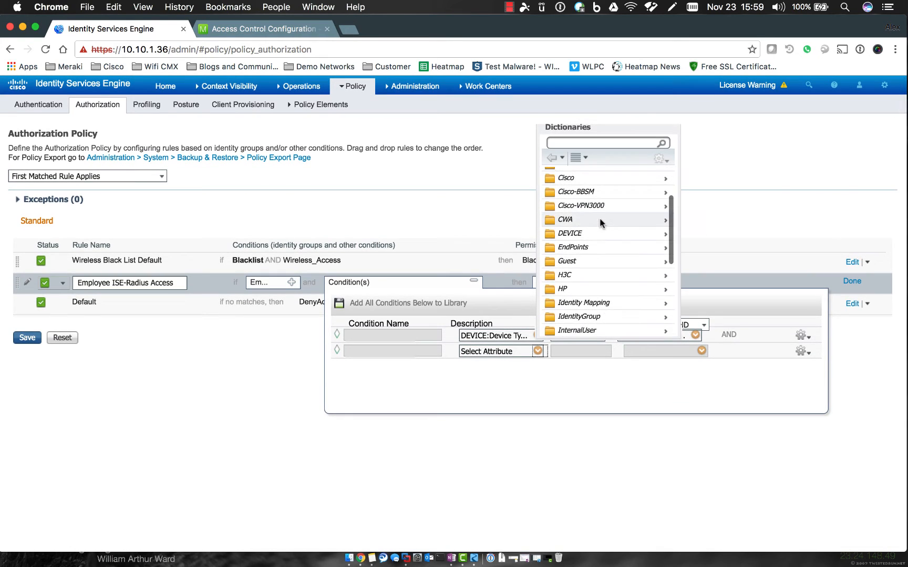
scroll(601, 222, down, 8)
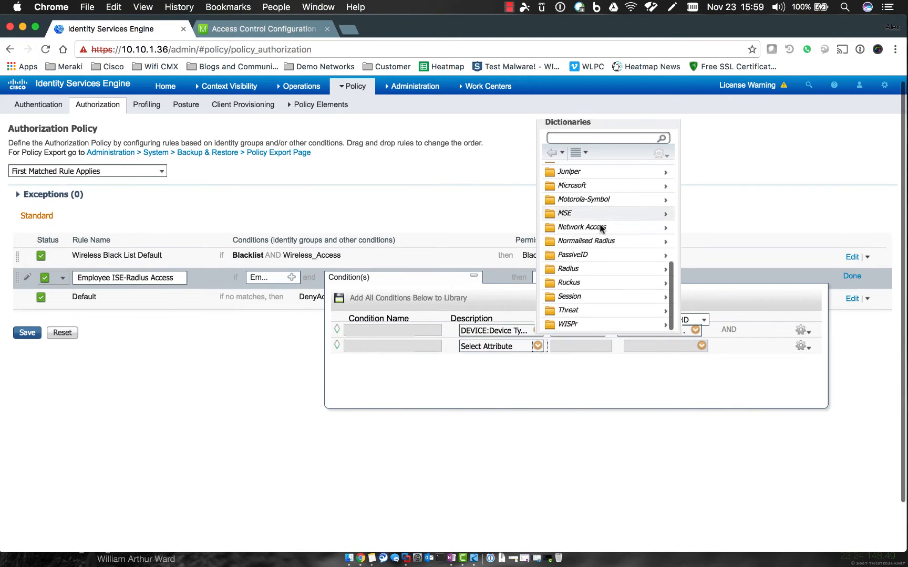
click(664, 268)
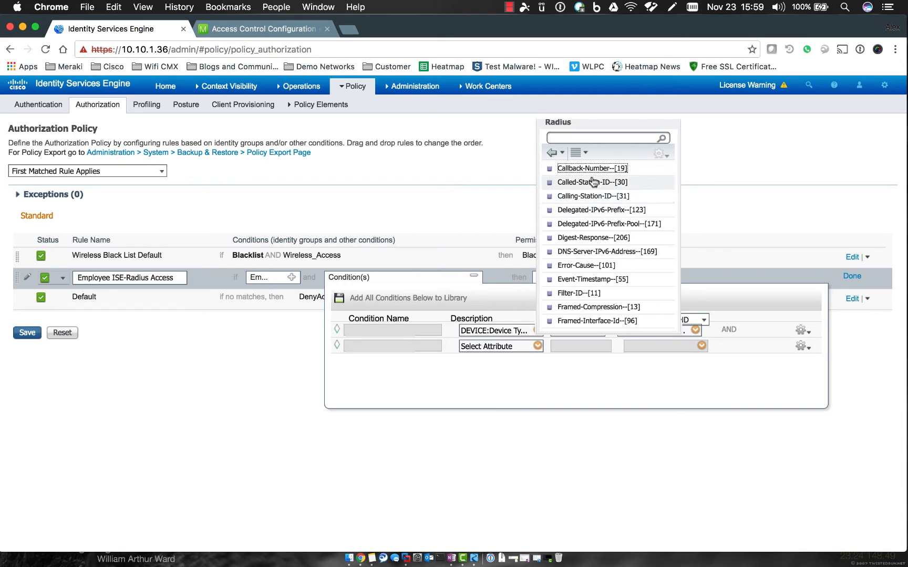
click(589, 182)
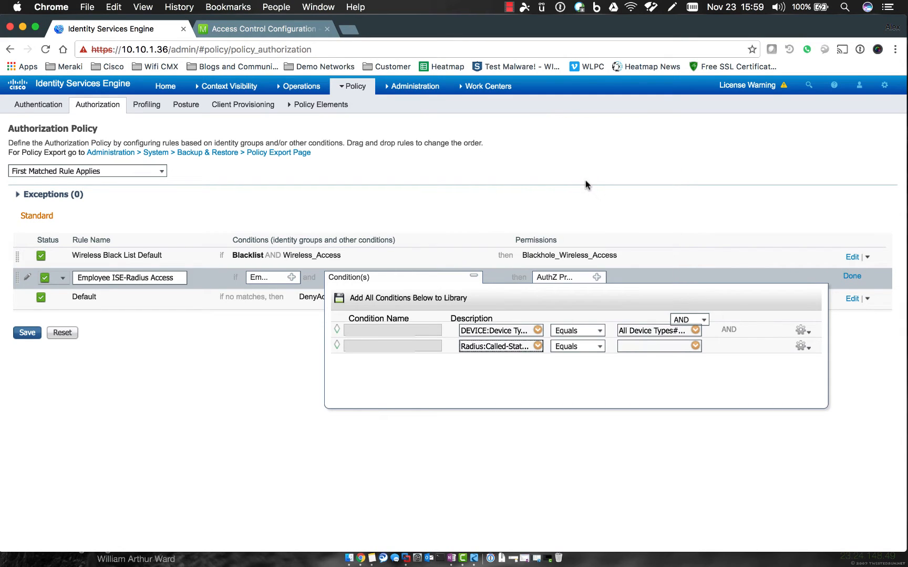
click(601, 347)
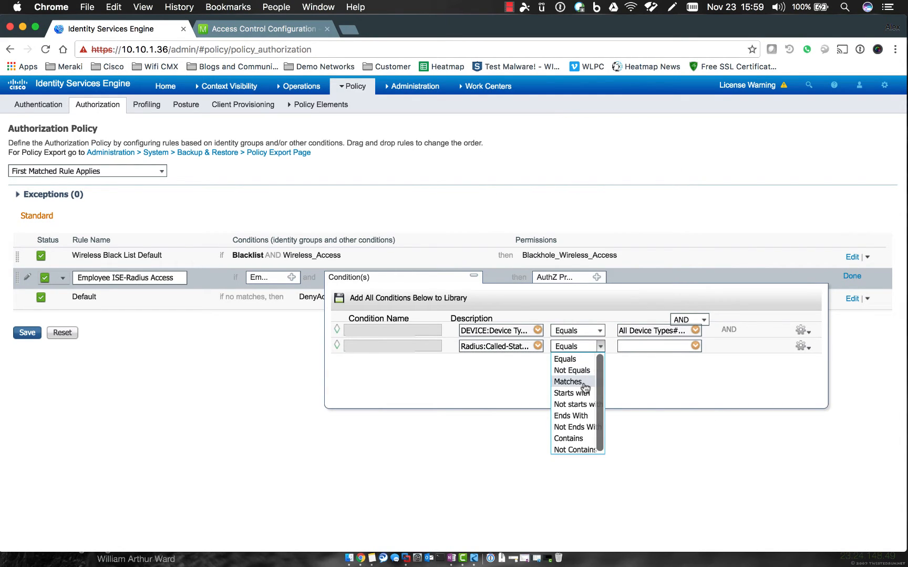
click(580, 415)
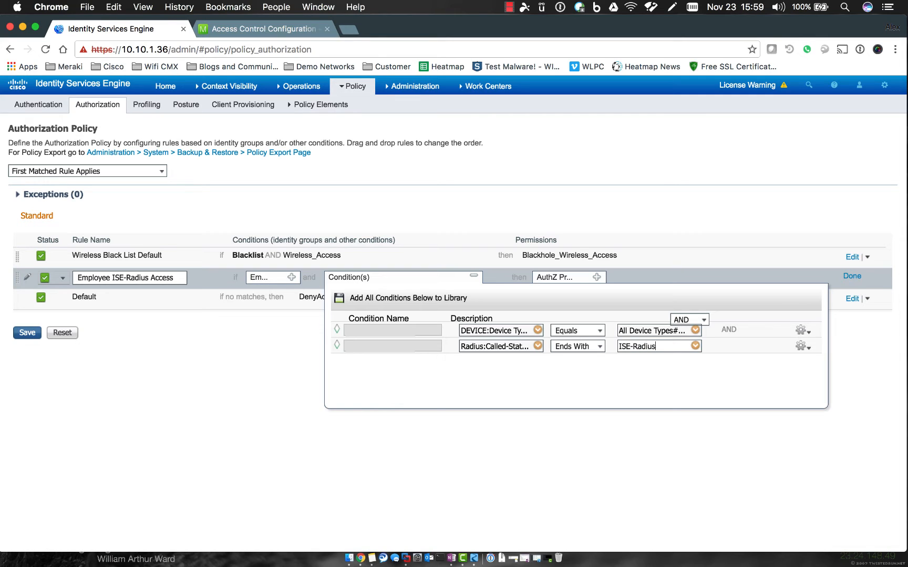
click(615, 387)
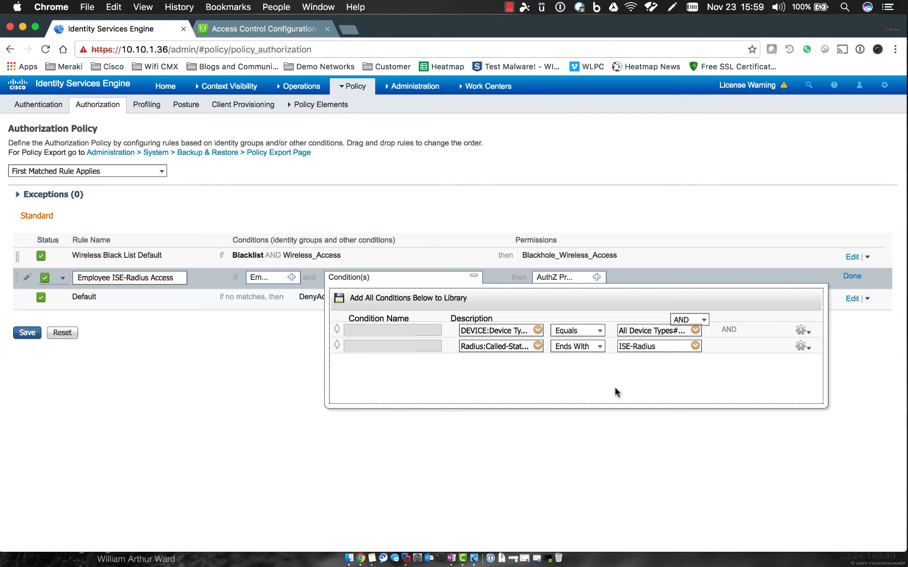
click(805, 348)
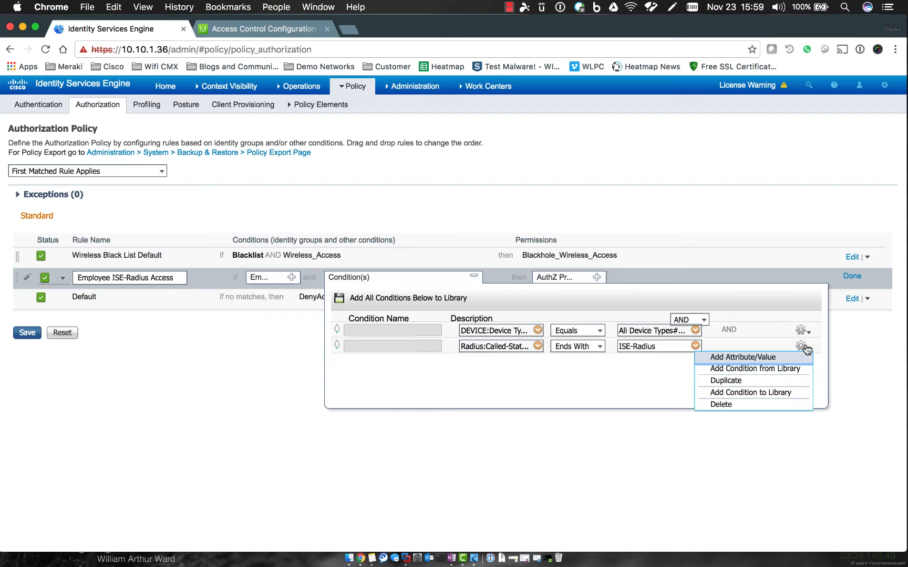
Add a third condition: Network Access:EapAuthentication Equals EAP-MSCHAPv2.
click(770, 360)
click(537, 363)
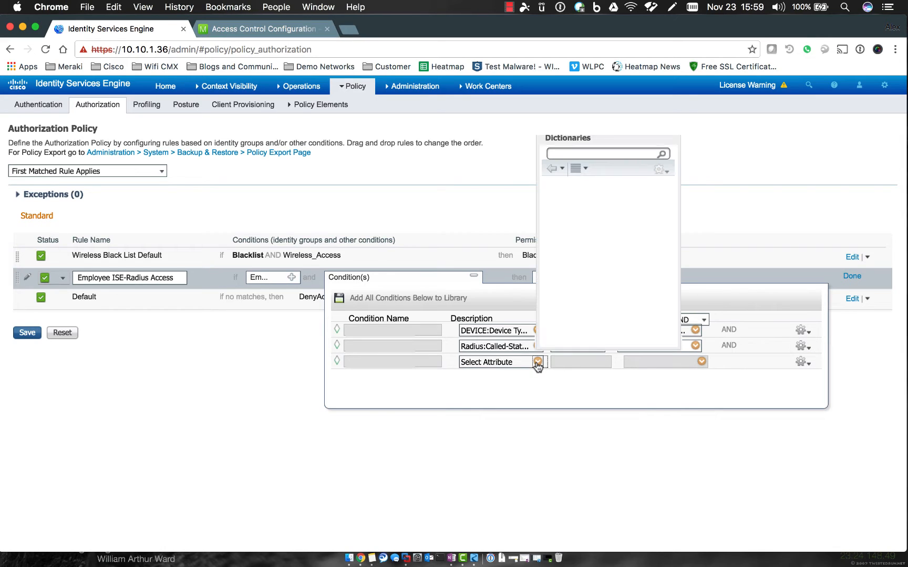
scroll(587, 298, down, 3)
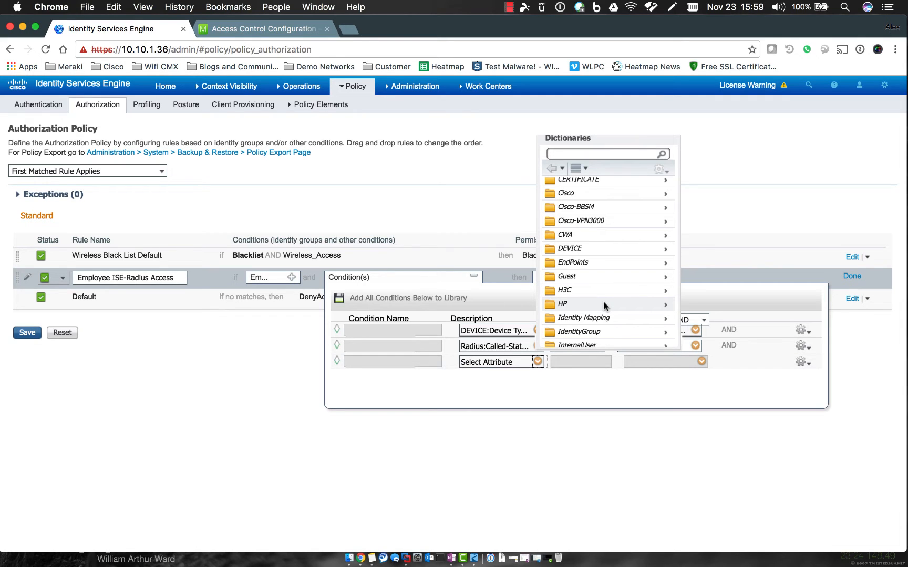
scroll(604, 306, down, 5)
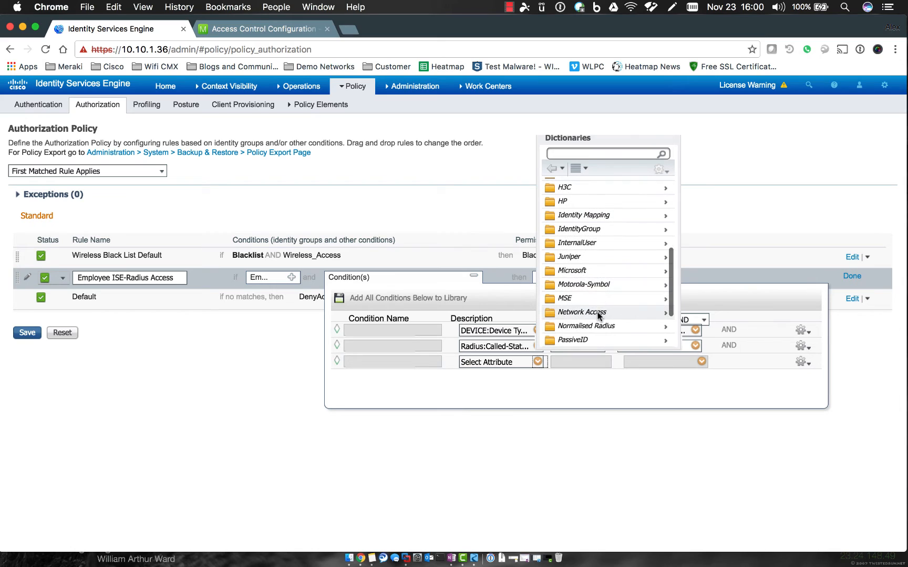
click(599, 314)
click(599, 315)
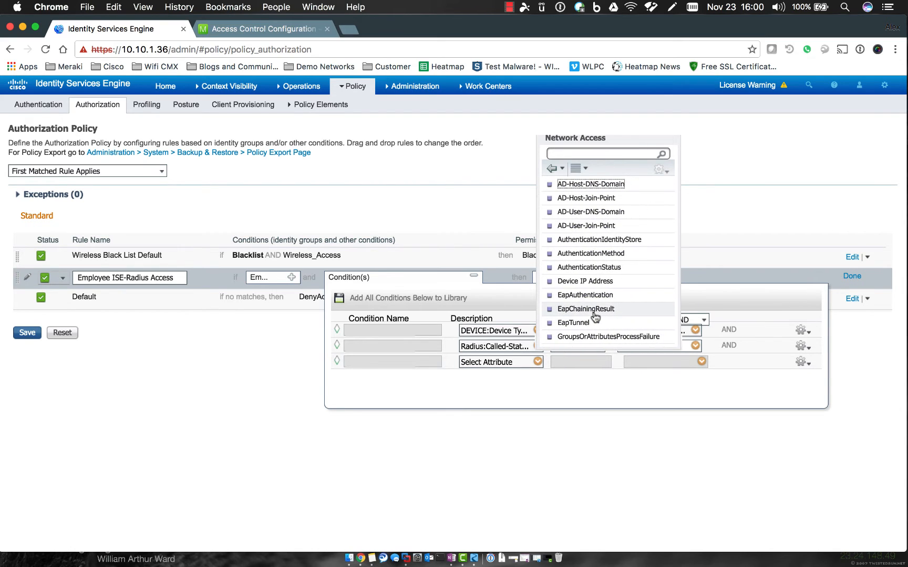
click(591, 298)
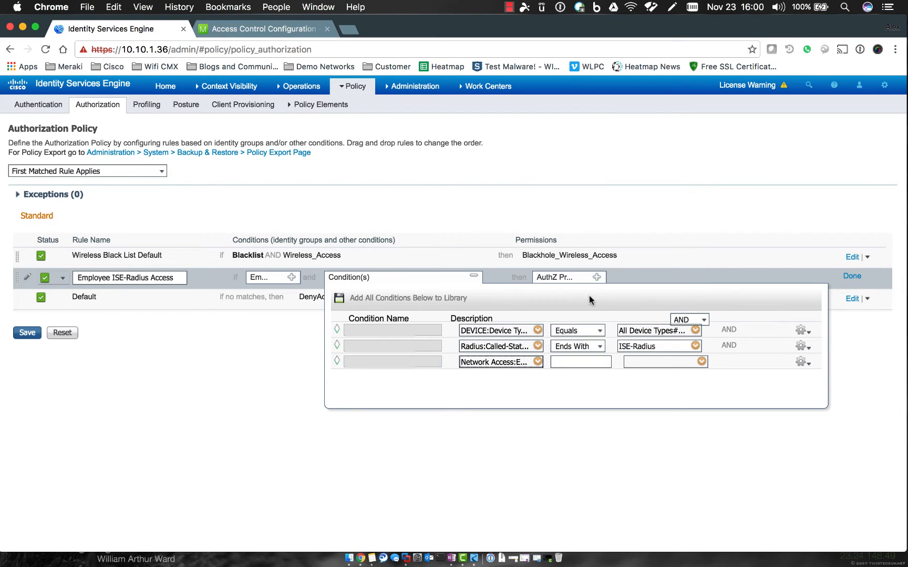
click(695, 362)
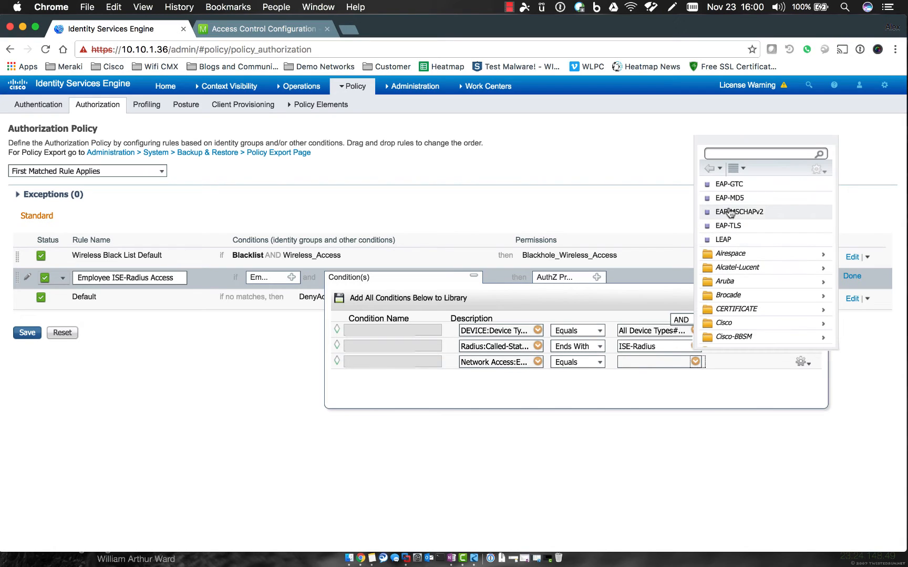
click(728, 213)
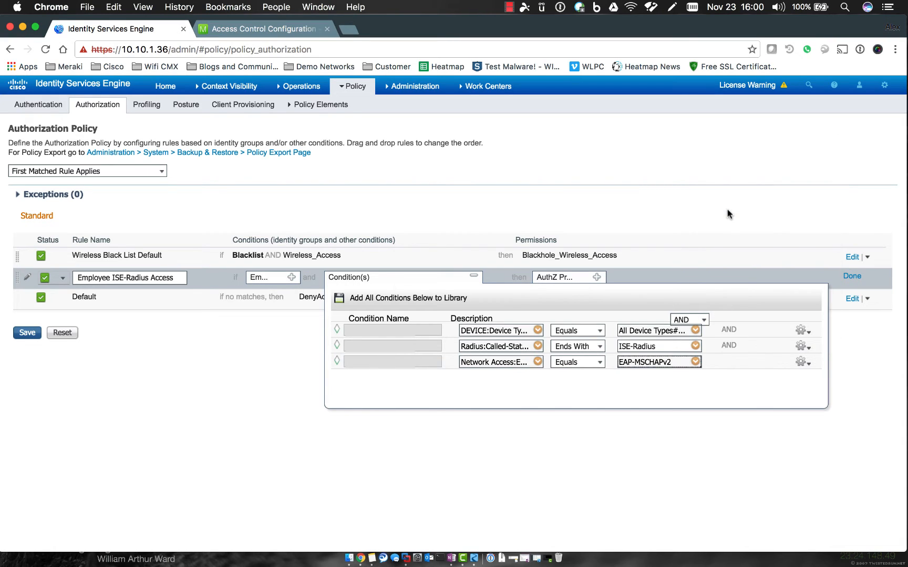
Add a fourth condition, Network Access:EapTunnel Equals PEAP, and close the conditions editor.
click(803, 364)
click(778, 373)
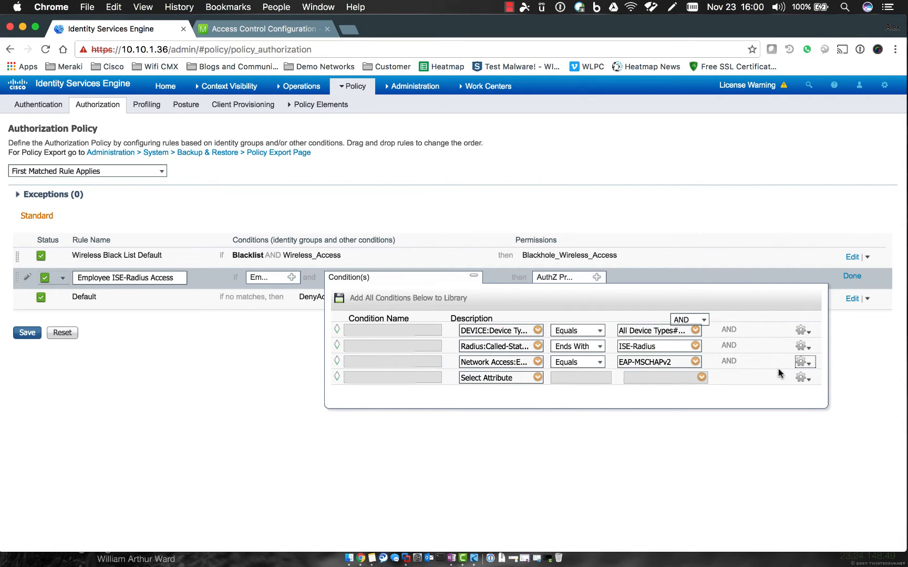
click(538, 378)
scroll(585, 321, down, 5)
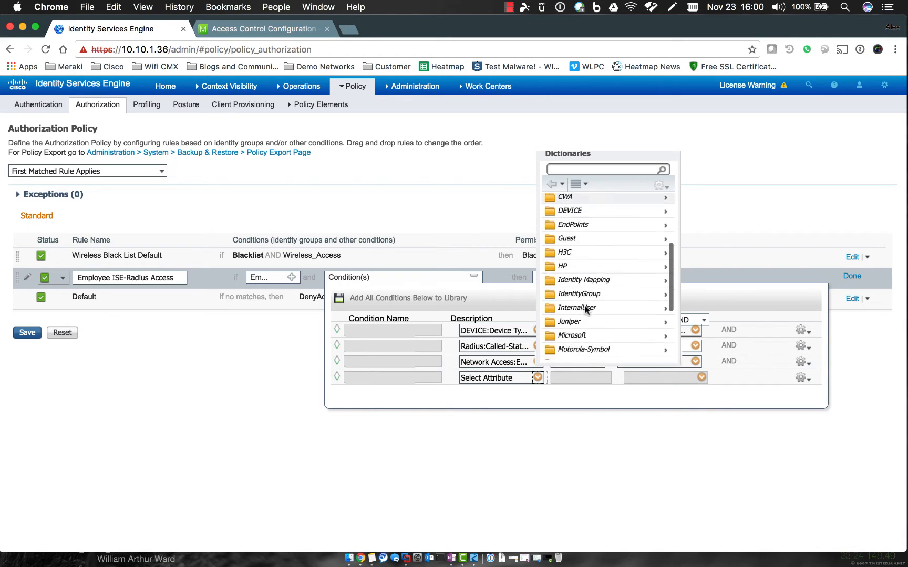
scroll(586, 310, down, 3)
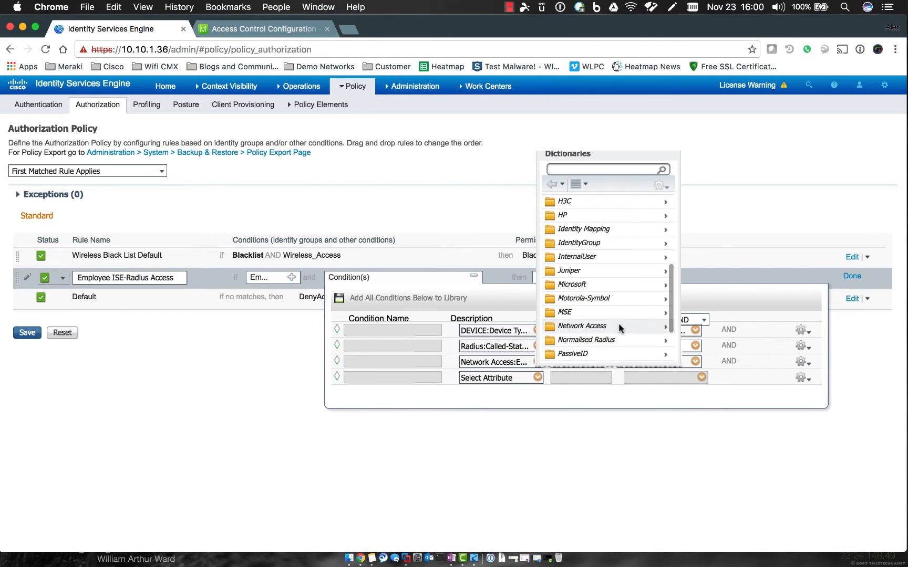
click(618, 326)
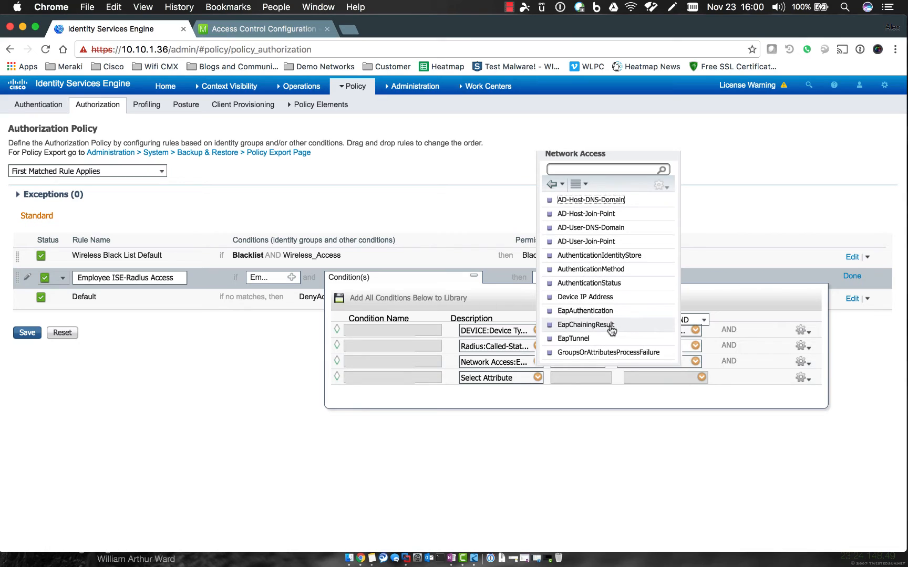
click(573, 338)
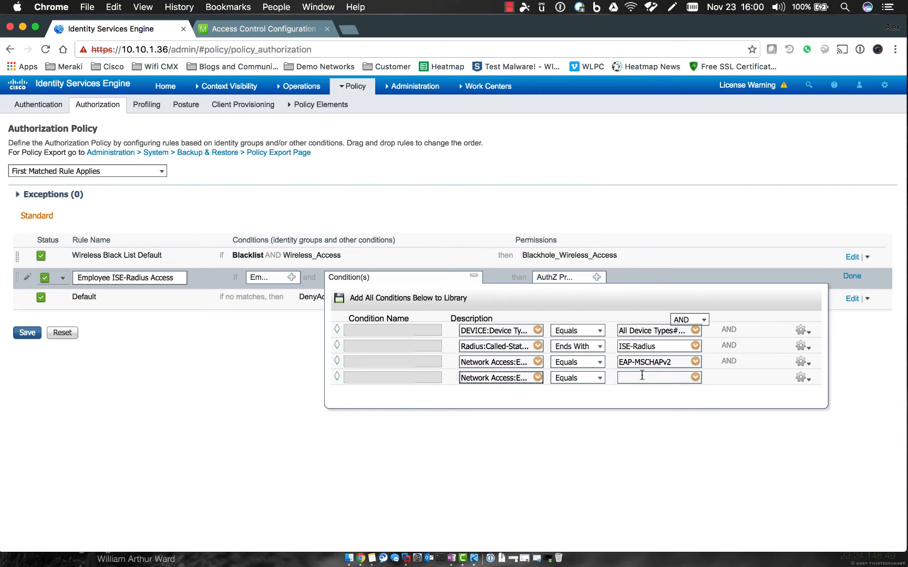
click(695, 377)
click(722, 229)
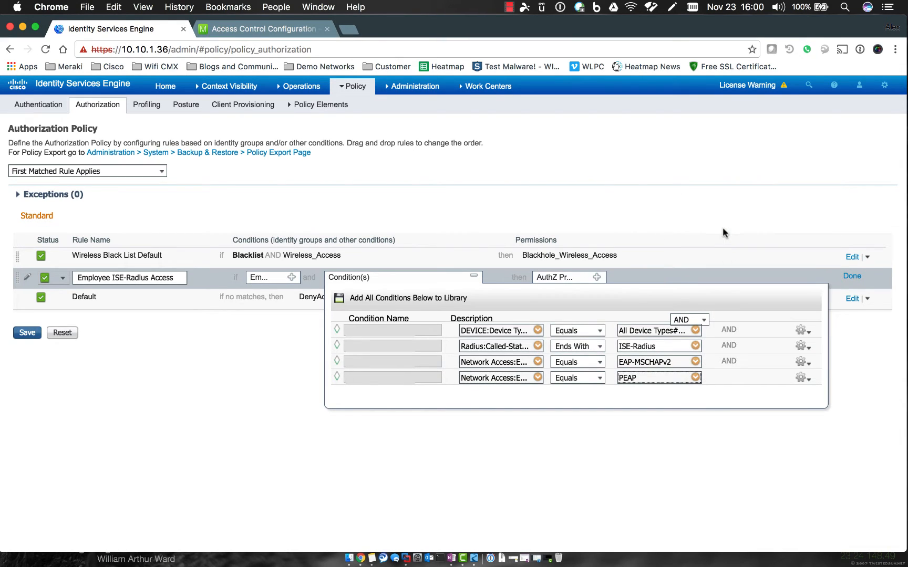
click(701, 392)
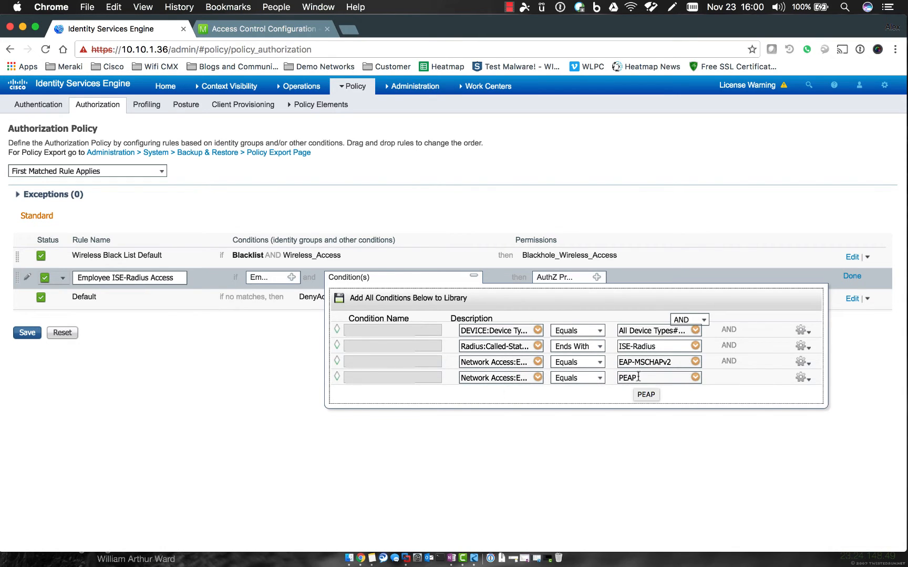
click(475, 279)
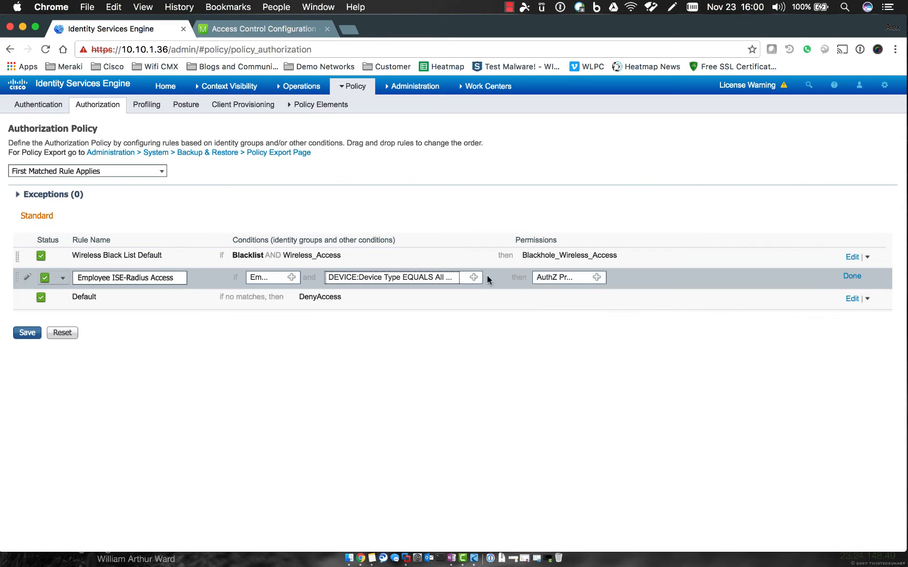
Set the rule's permissions result to the Standard PermitAccess profile.
click(597, 278)
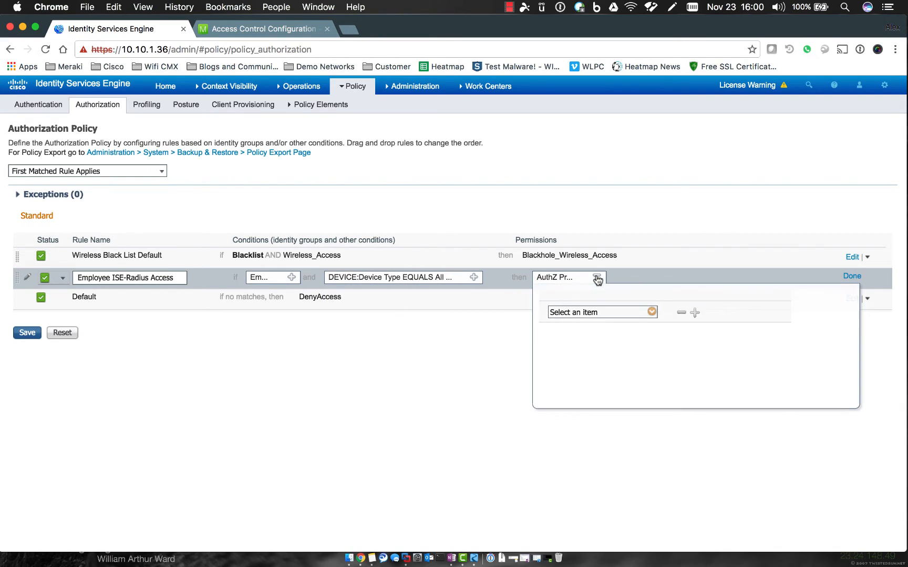
click(652, 312)
click(703, 389)
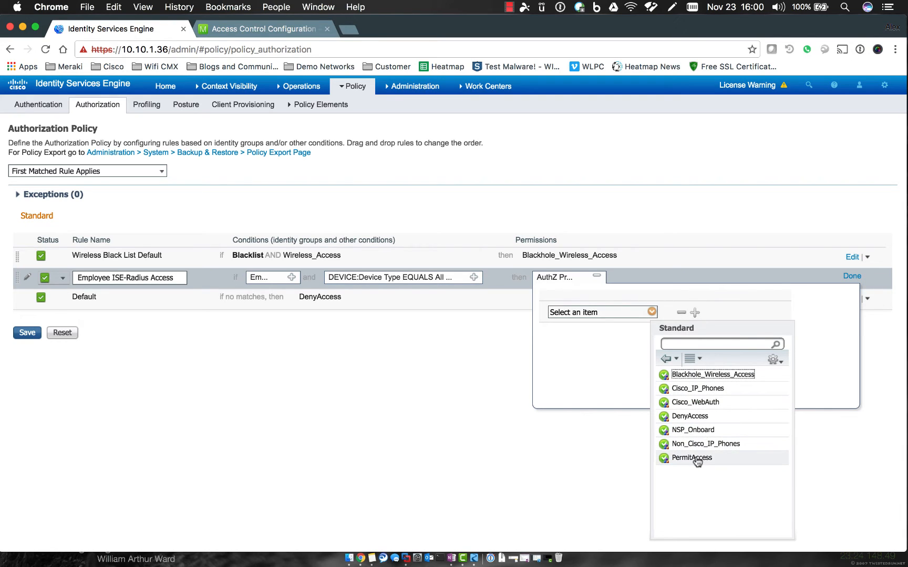
click(694, 459)
click(650, 447)
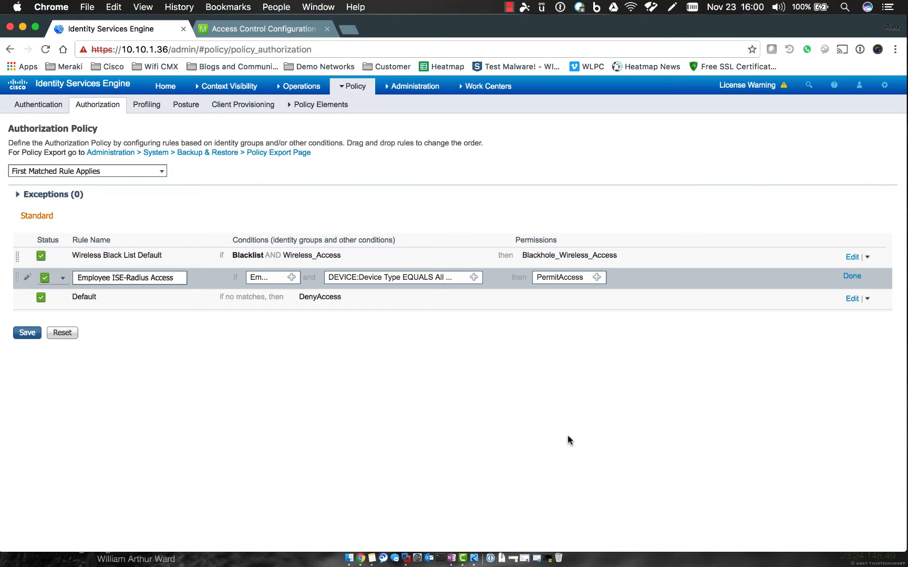
Save the authorization policy changes.
click(509, 7)
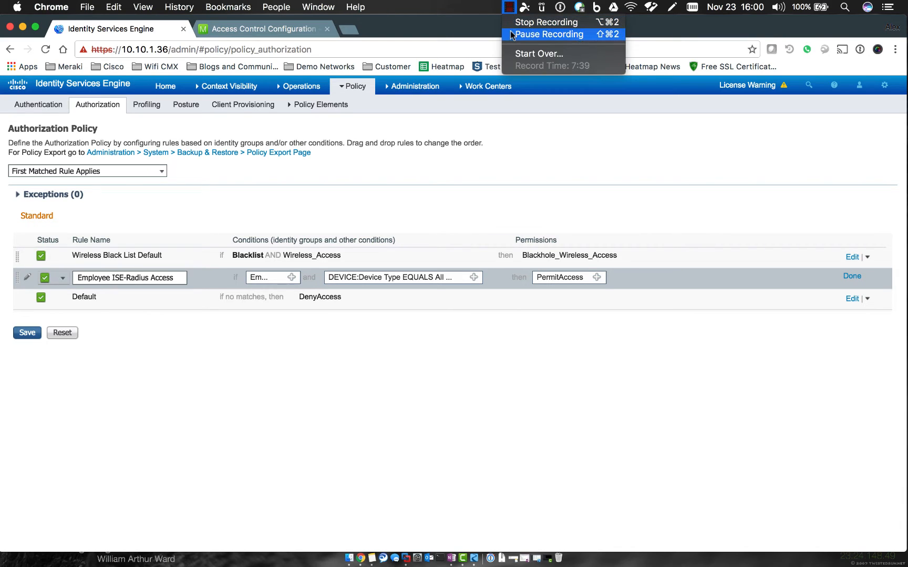
click(531, 35)
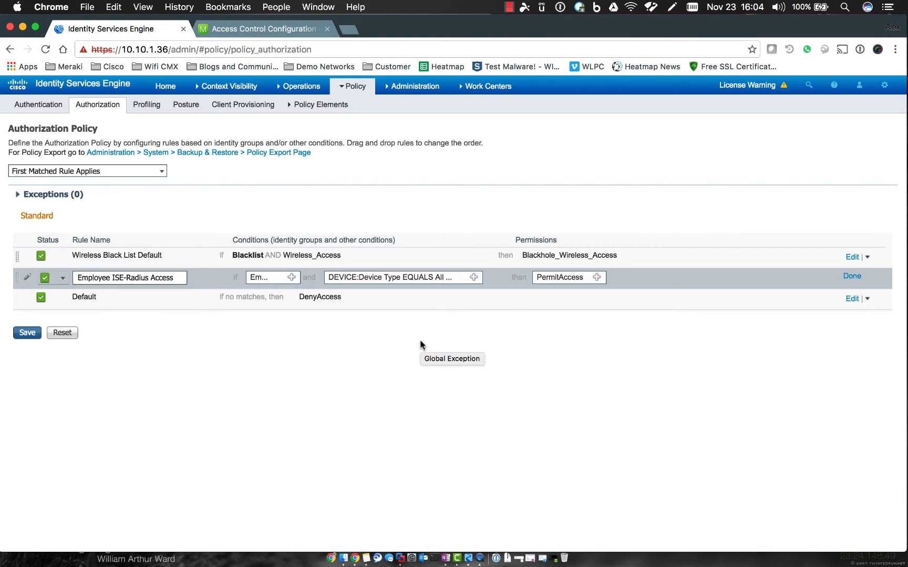
click(26, 334)
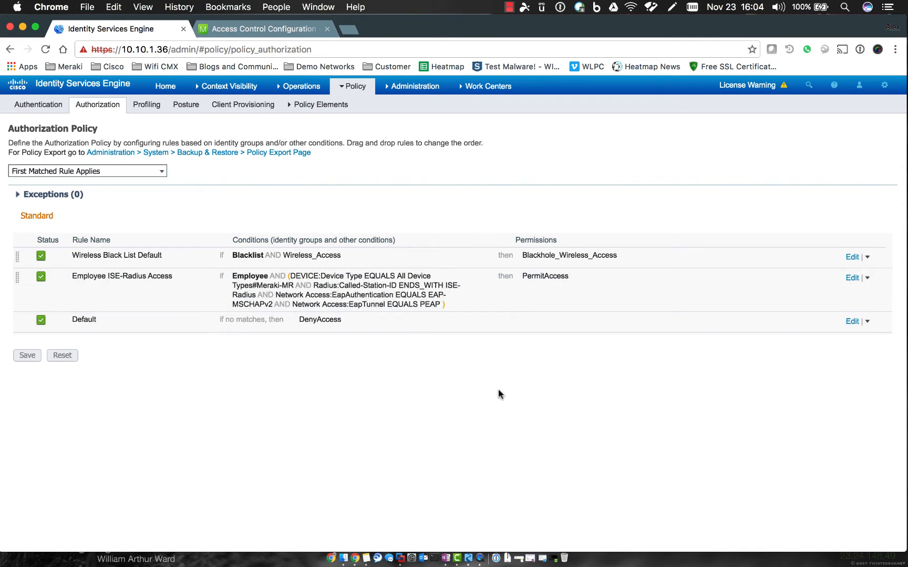
Bring the QuickTime mirror of the iPad forward, showing it joined to ISE-Radius.
click(478, 555)
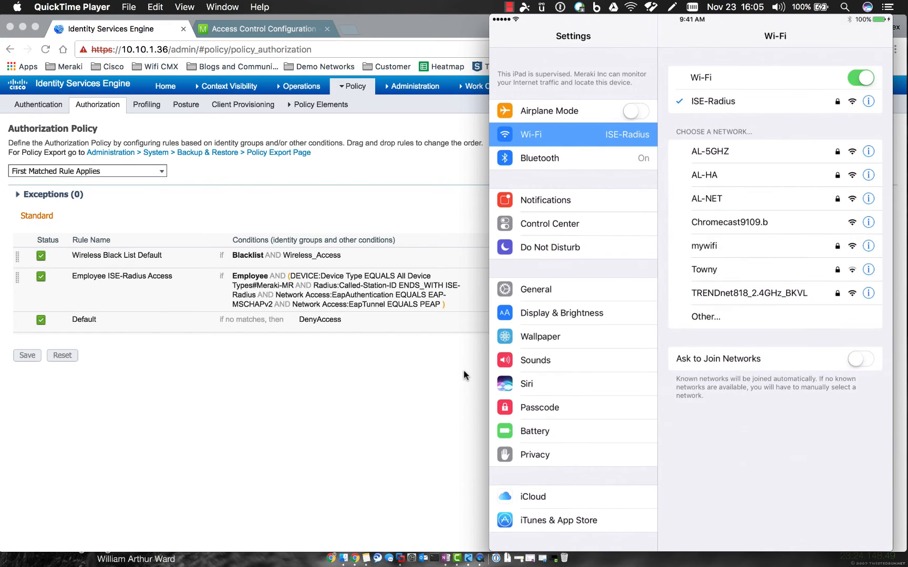
Return to Chrome's ISE Authorization Policy page and bring up the Operations menu.
mouse_move(568, 175)
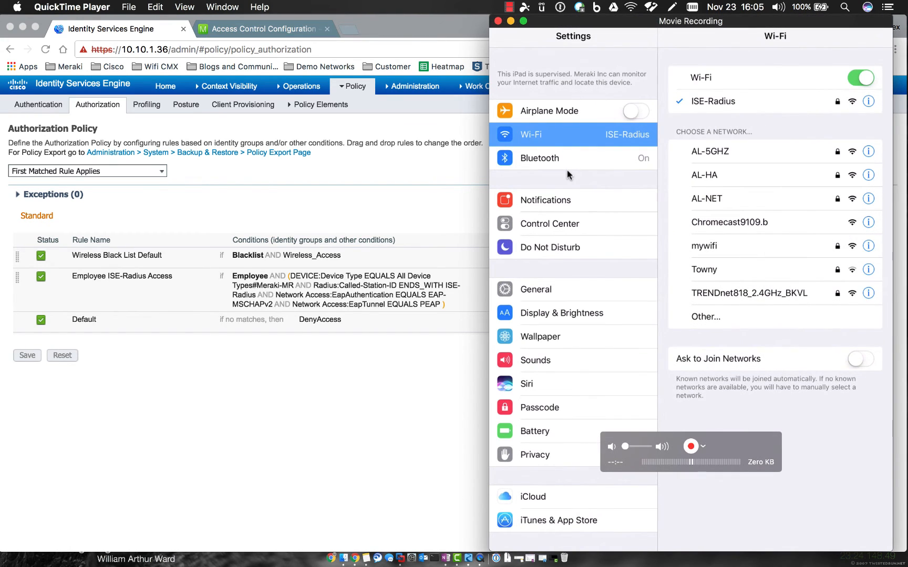
click(345, 374)
mouse_move(284, 98)
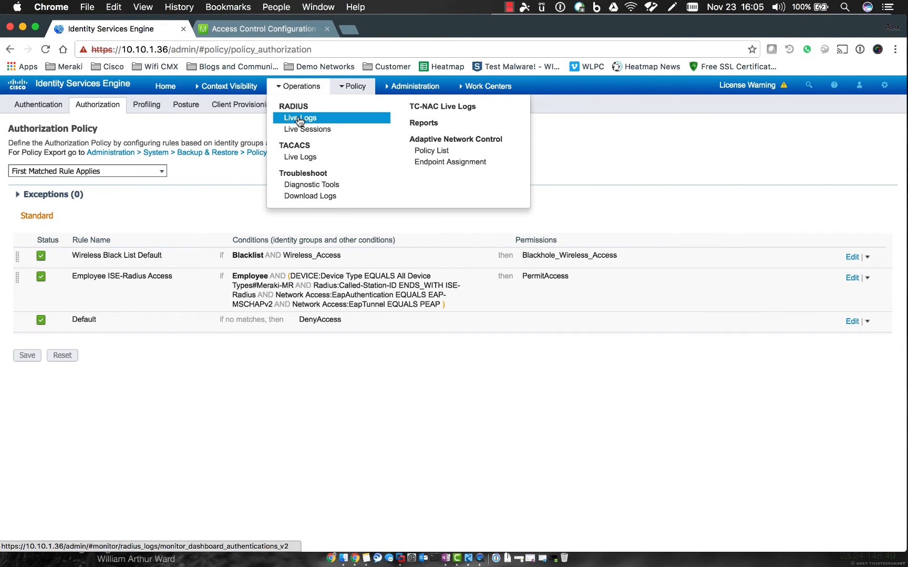
Check RADIUS Live Logs and Live Sessions, then open the Apple-Device authentication detail report.
click(298, 119)
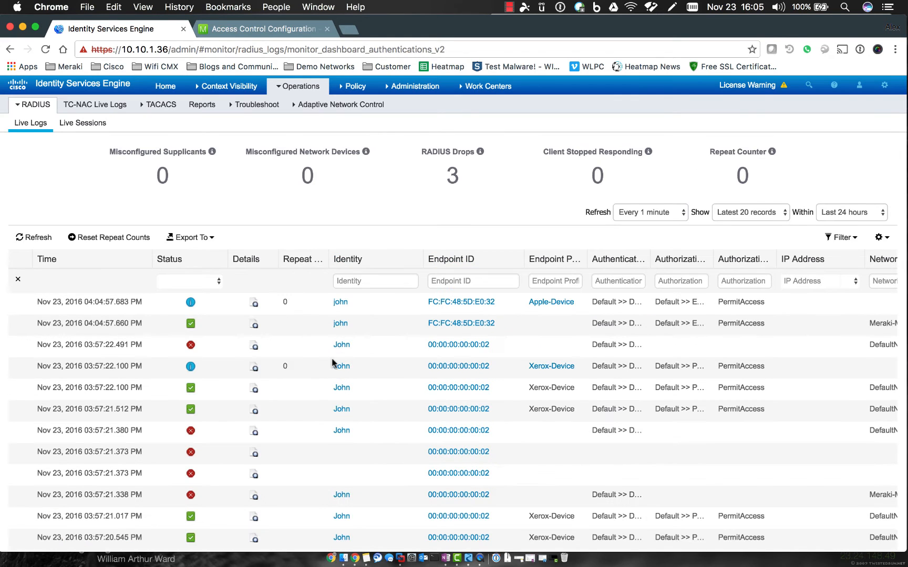
scroll(333, 361, down, 2)
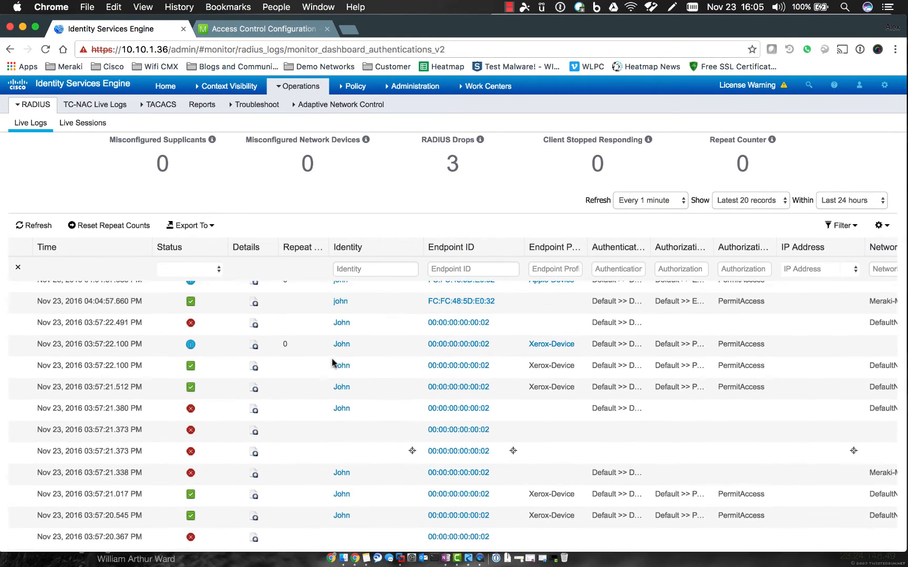
scroll(370, 422, down, 5)
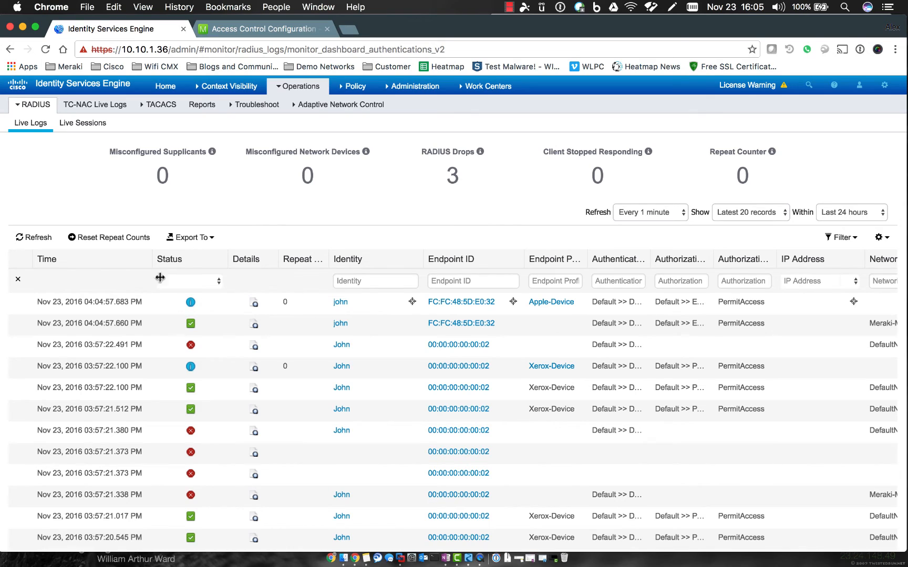
click(85, 123)
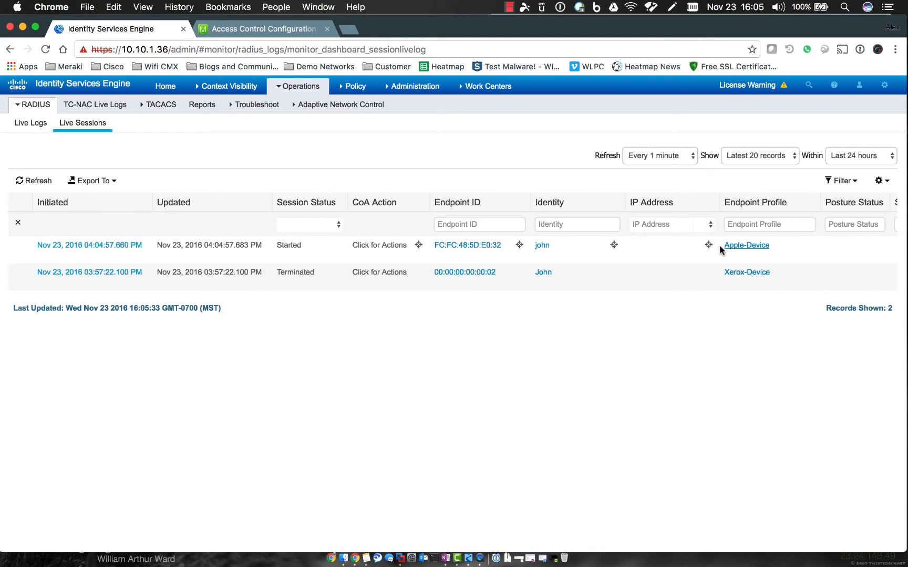
click(35, 125)
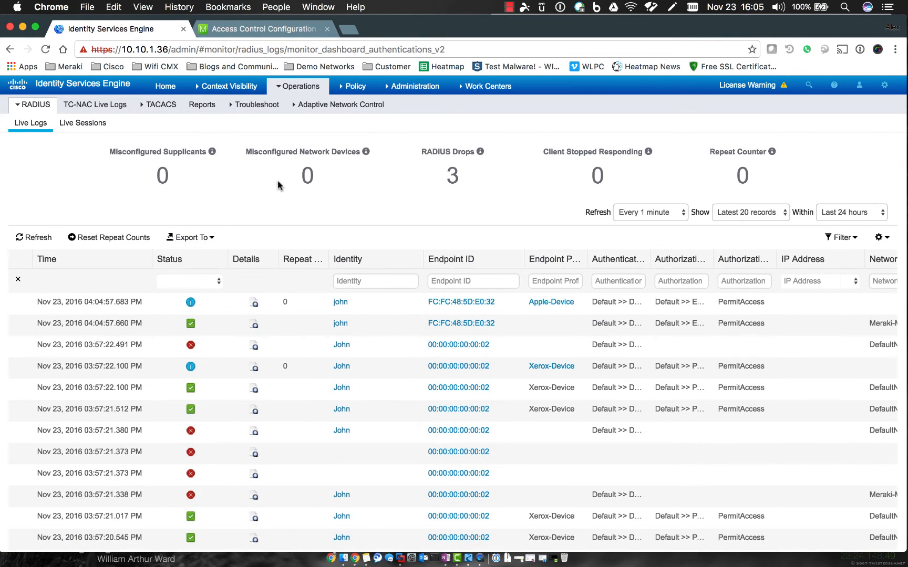
click(254, 305)
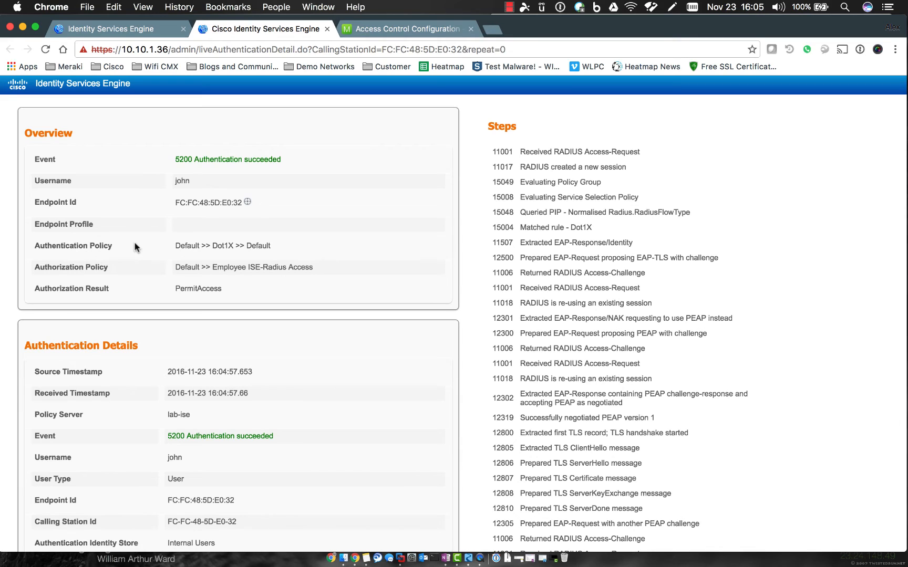
drag(175, 244, 272, 245)
click(279, 247)
drag(175, 246, 270, 245)
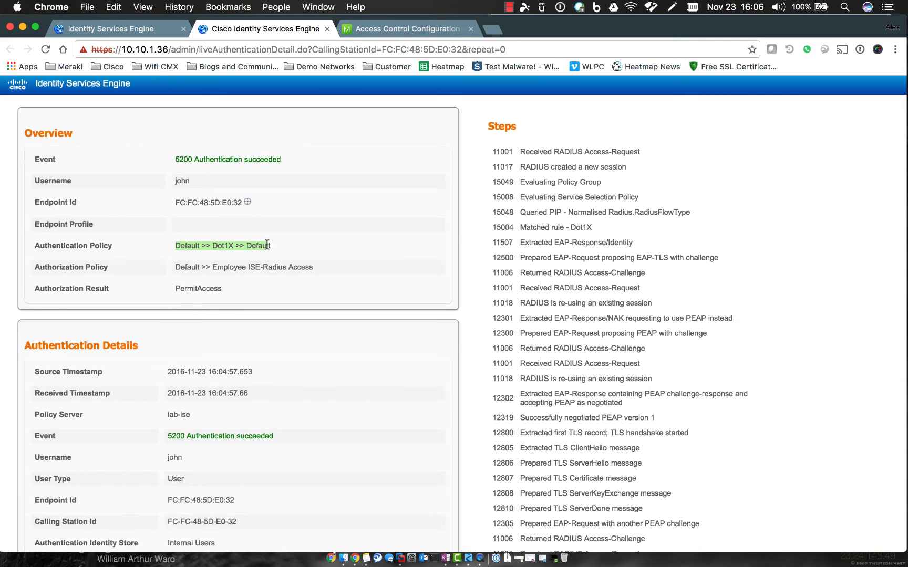
click(280, 247)
double_click(257, 245)
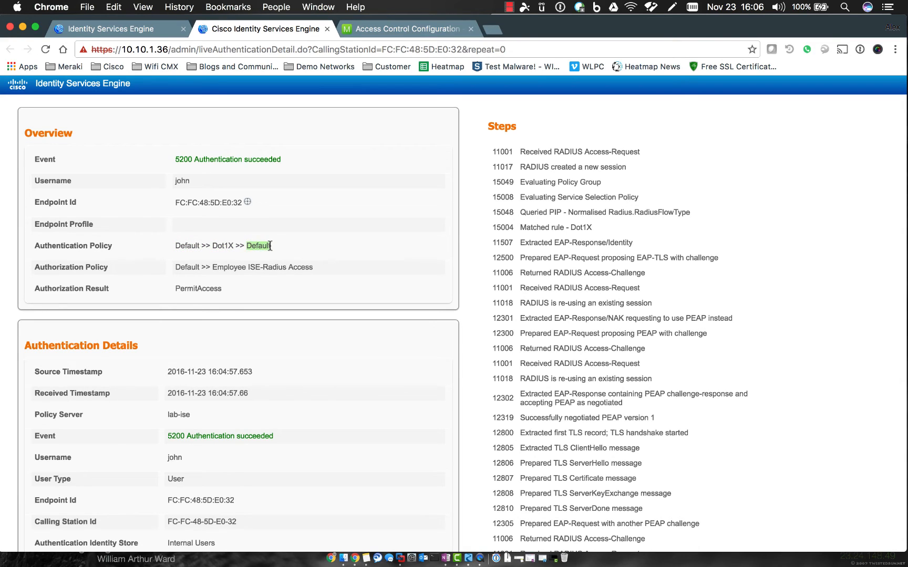
click(309, 241)
scroll(321, 240, down, 1)
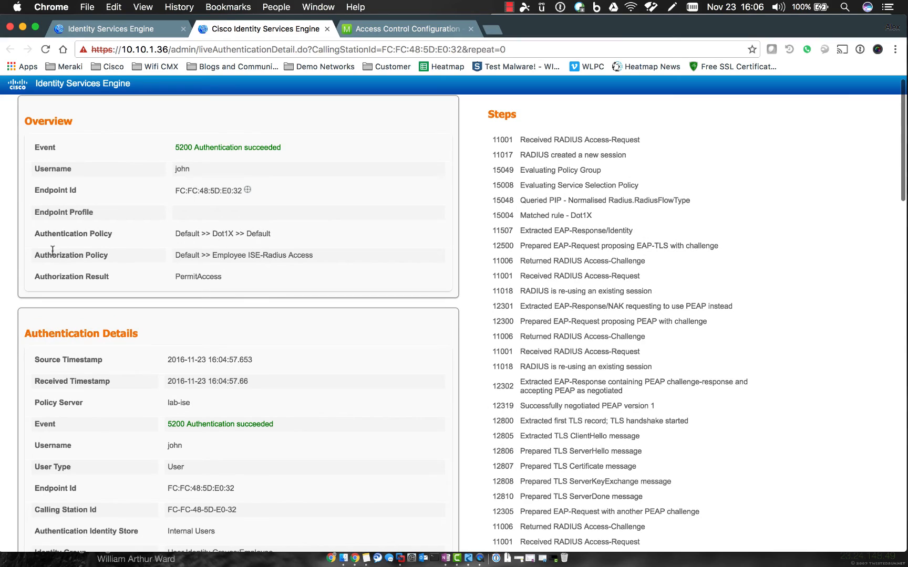
drag(37, 254, 111, 255)
click(179, 254)
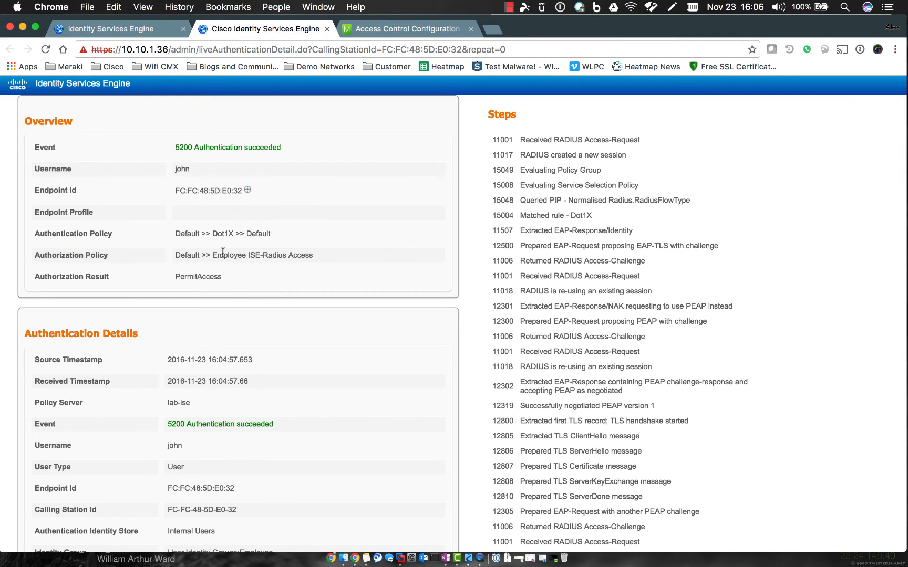
drag(210, 254, 314, 258)
click(328, 255)
scroll(286, 250, down, 1)
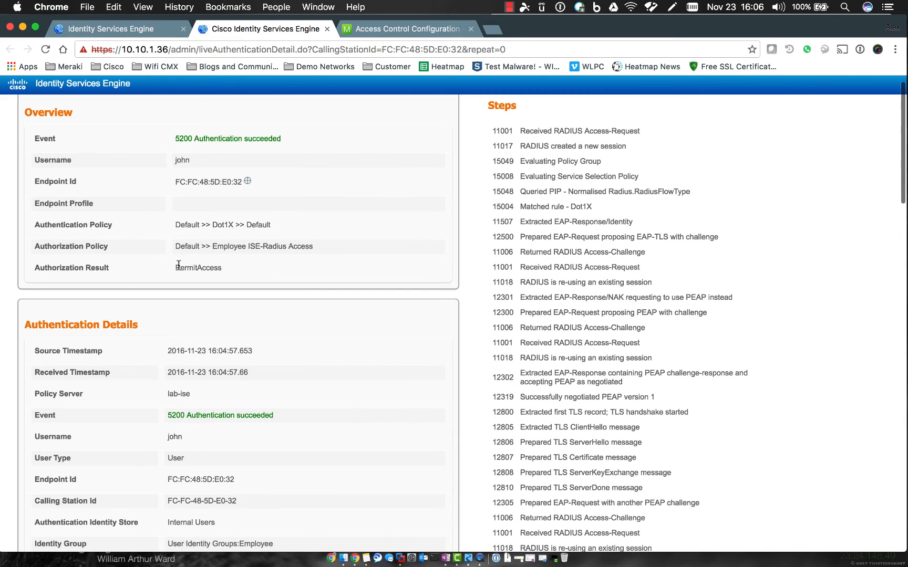
drag(177, 267, 220, 265)
click(281, 276)
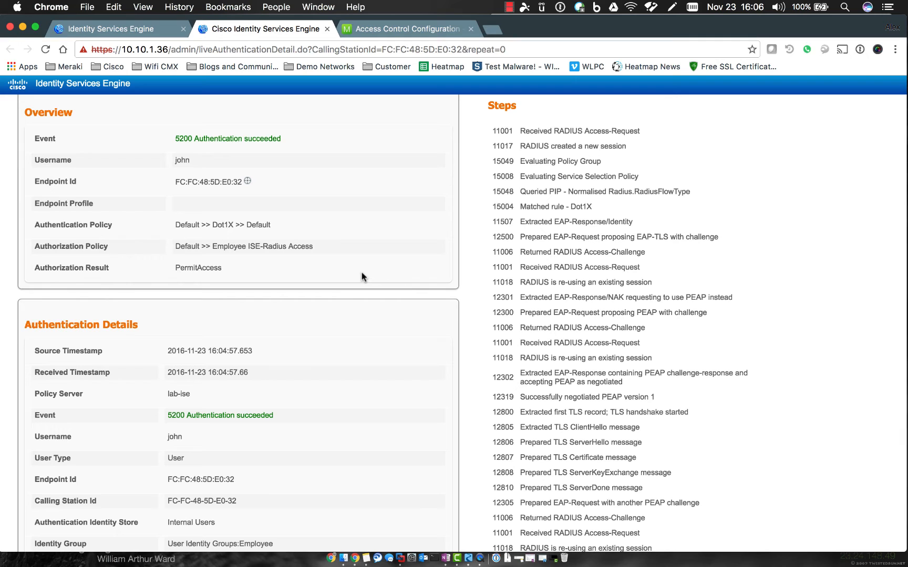
scroll(361, 273, down, 3)
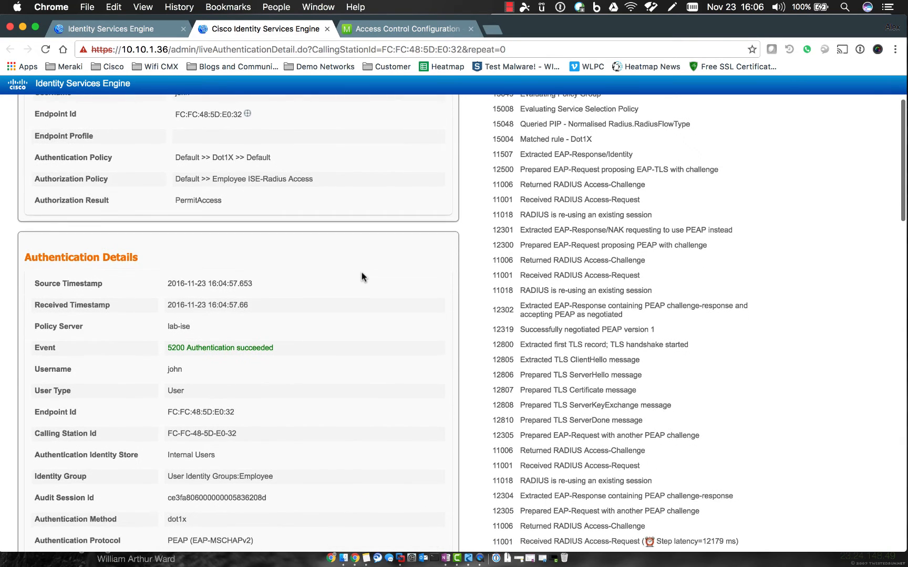
scroll(326, 337, down, 2)
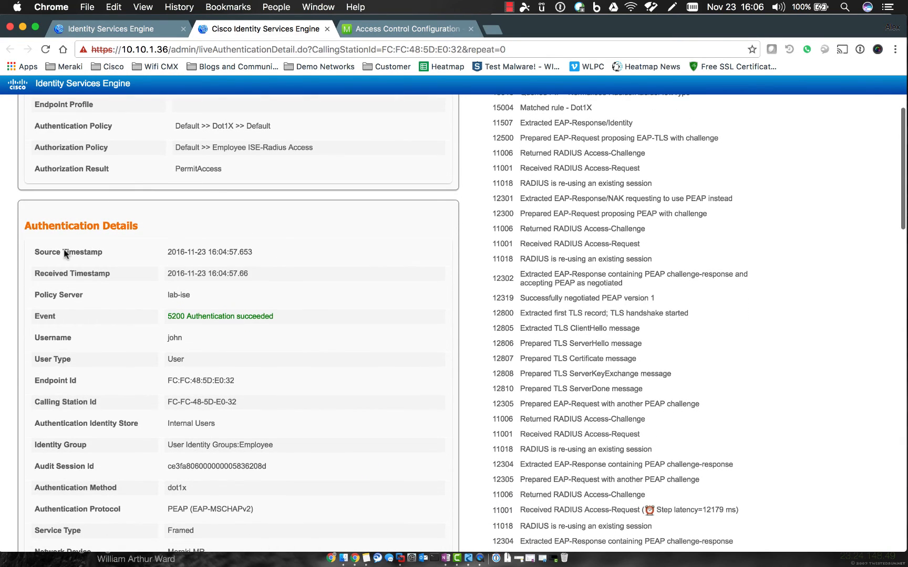
drag(24, 228, 156, 229)
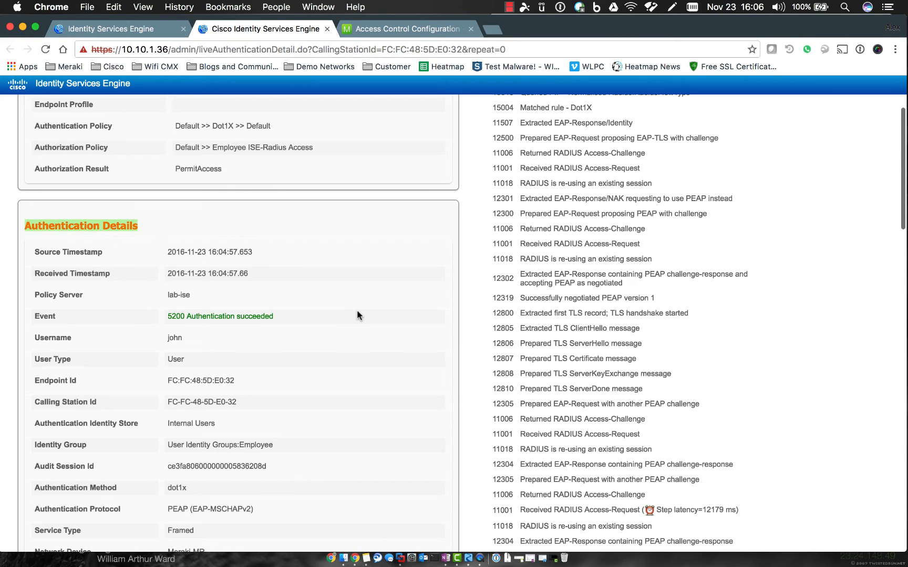
scroll(356, 311, down, 3)
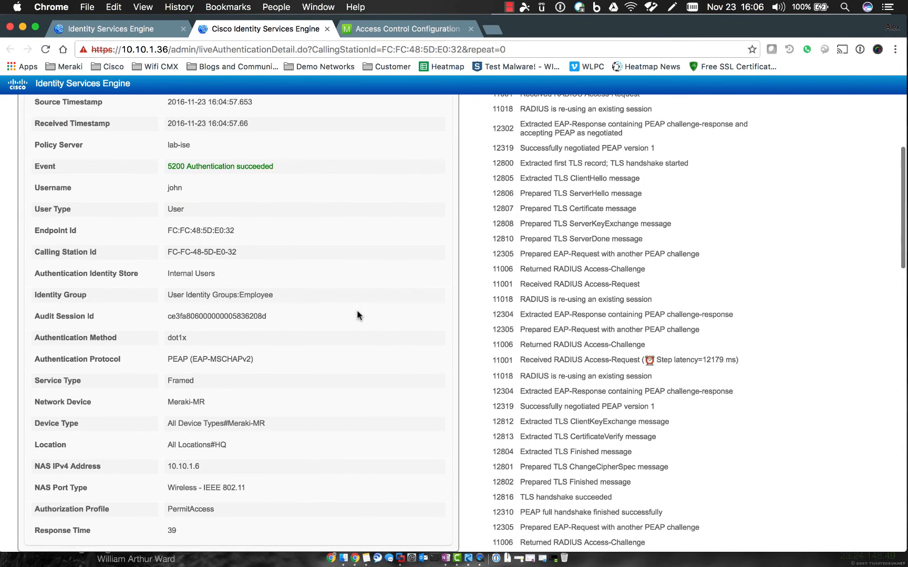
scroll(356, 315, down, 3)
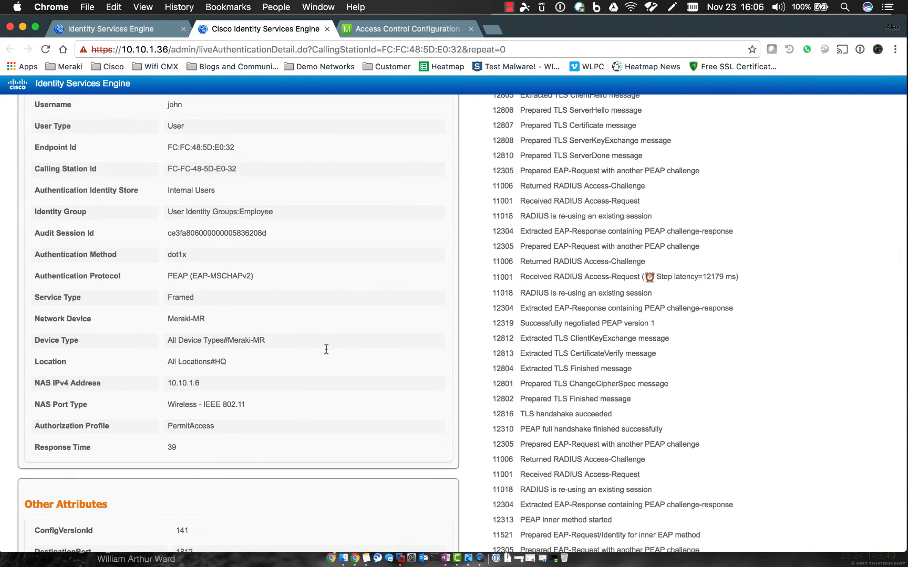
drag(167, 407, 246, 406)
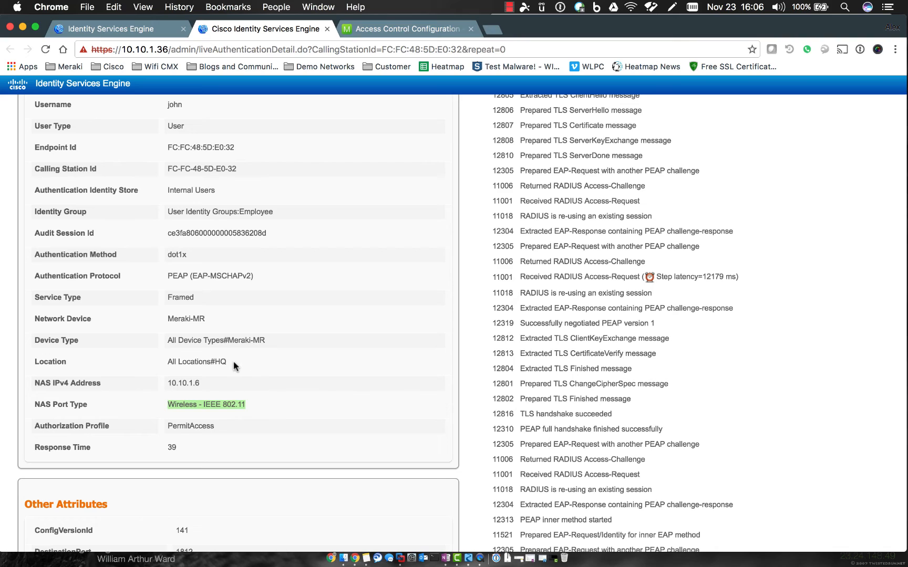
drag(234, 363, 213, 362)
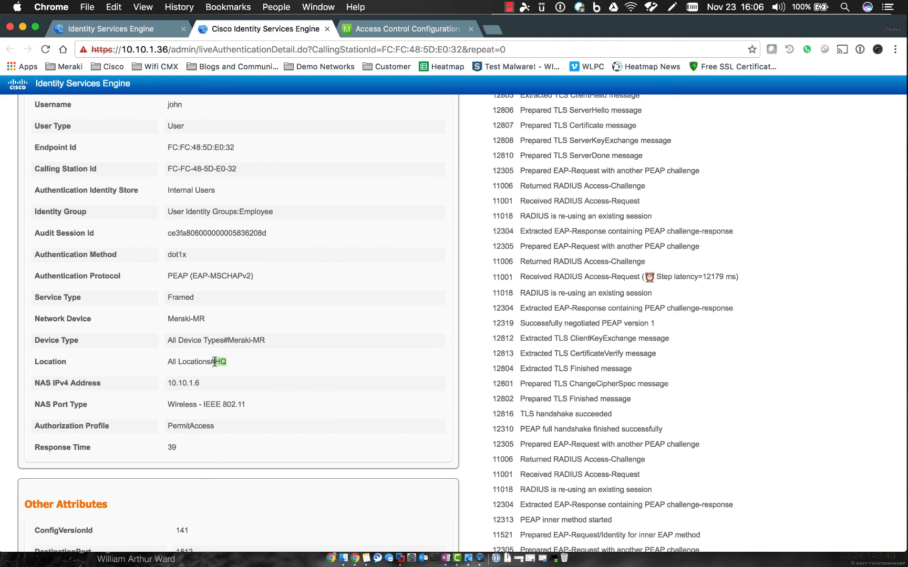
click(270, 358)
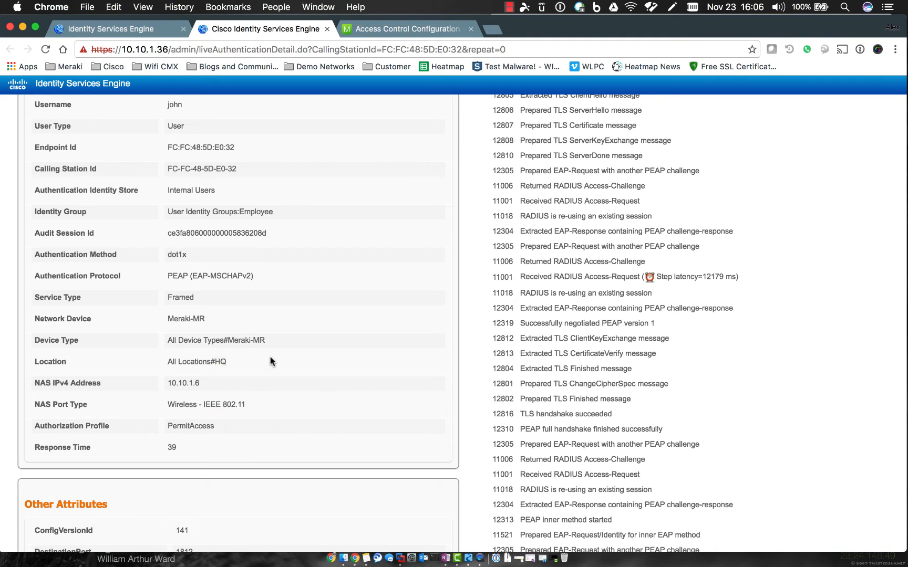
drag(201, 297, 170, 298)
click(200, 293)
drag(169, 403, 248, 403)
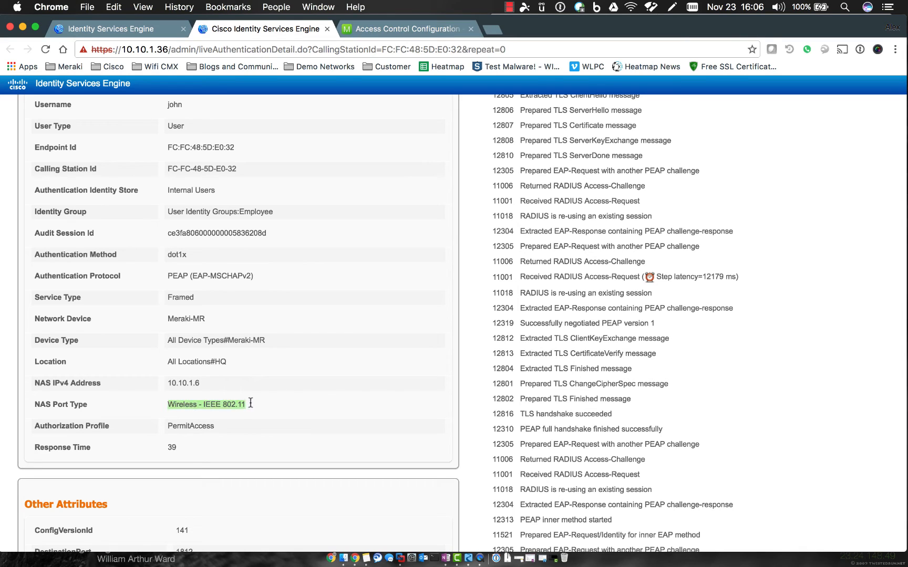
click(239, 393)
drag(194, 297, 161, 296)
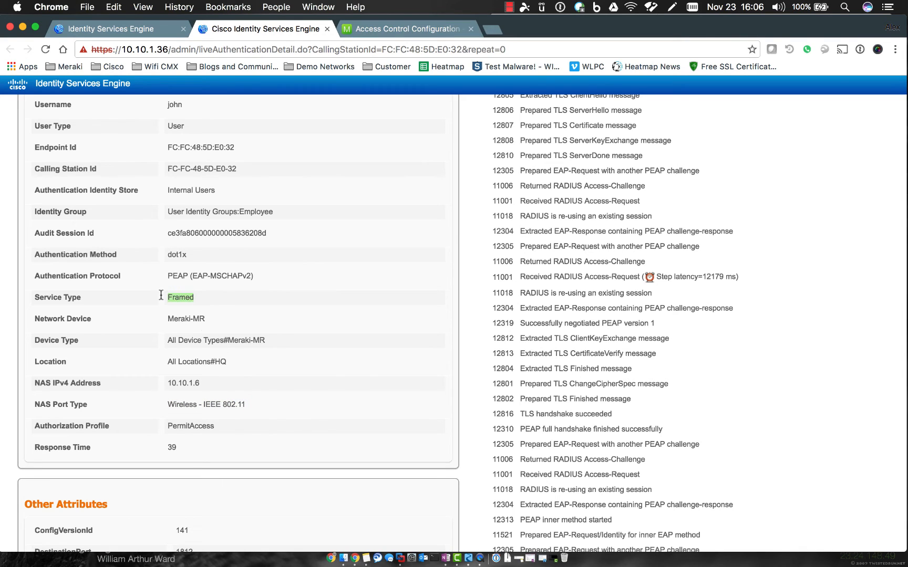
click(216, 303)
drag(190, 255, 165, 254)
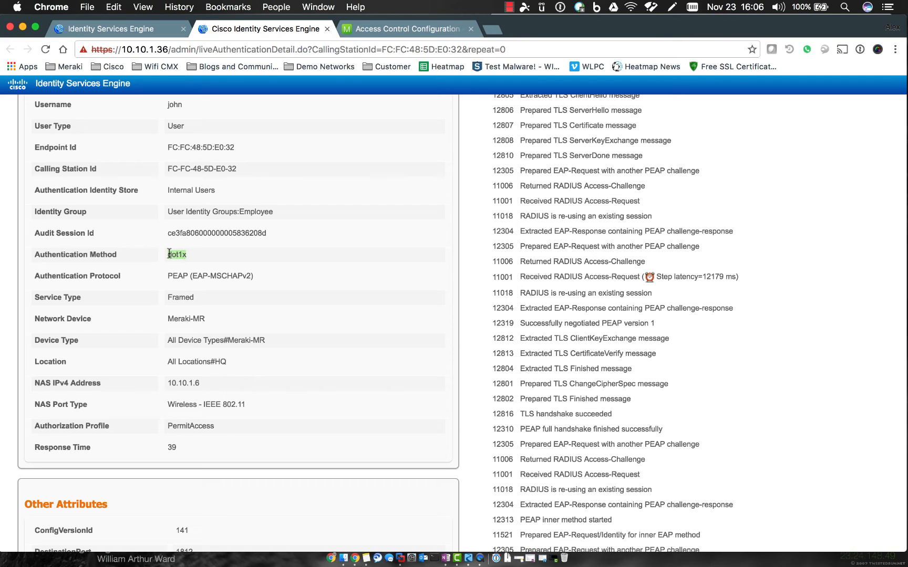
click(228, 257)
Review the detail report, highlighting the Guest Users and All_AD_Join_Points identity stores and the steps list.
scroll(322, 259, down, 5)
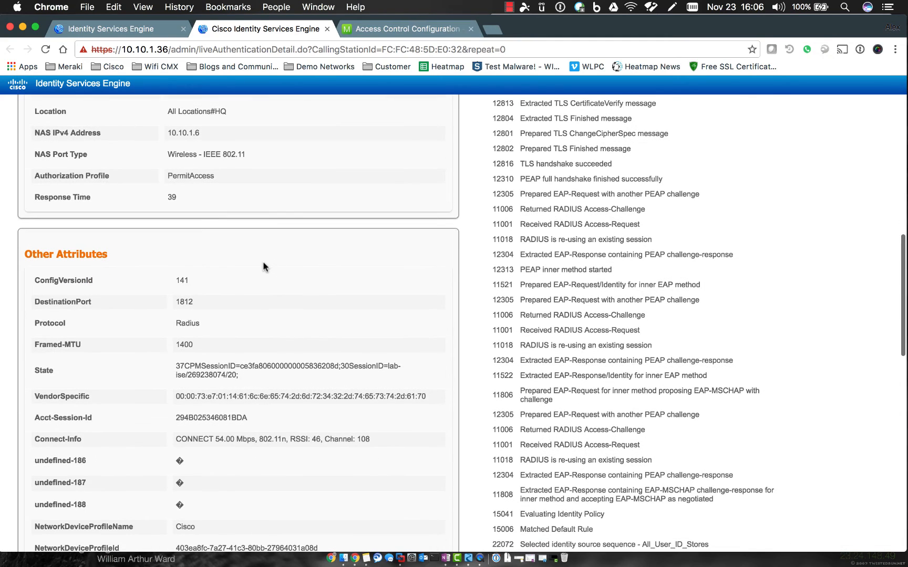
scroll(263, 261, down, 2)
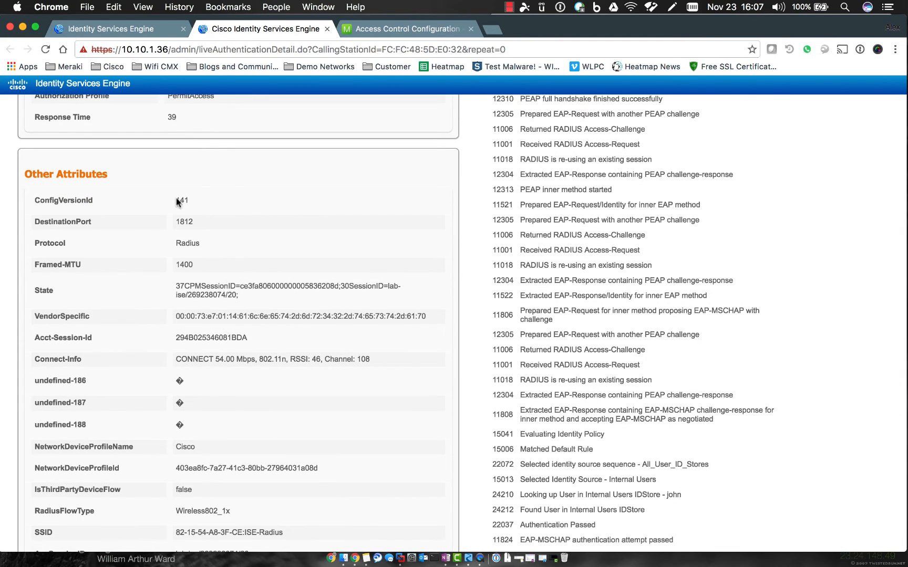
scroll(196, 282, down, 2)
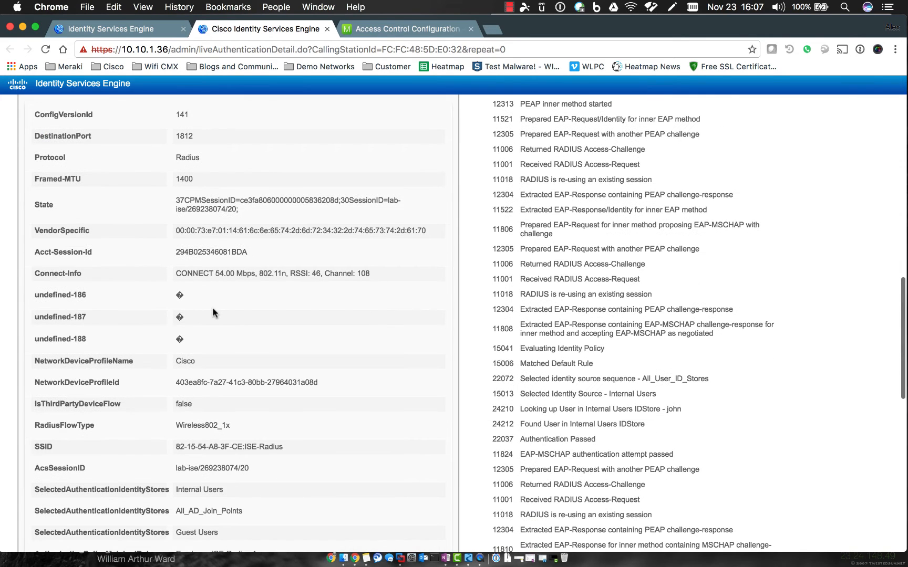
scroll(224, 338, down, 3)
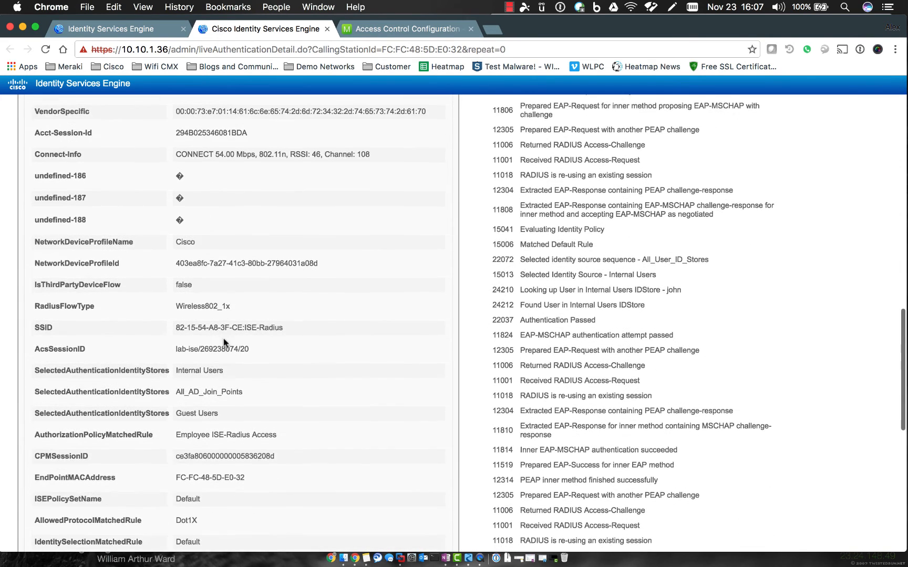
drag(176, 415, 229, 413)
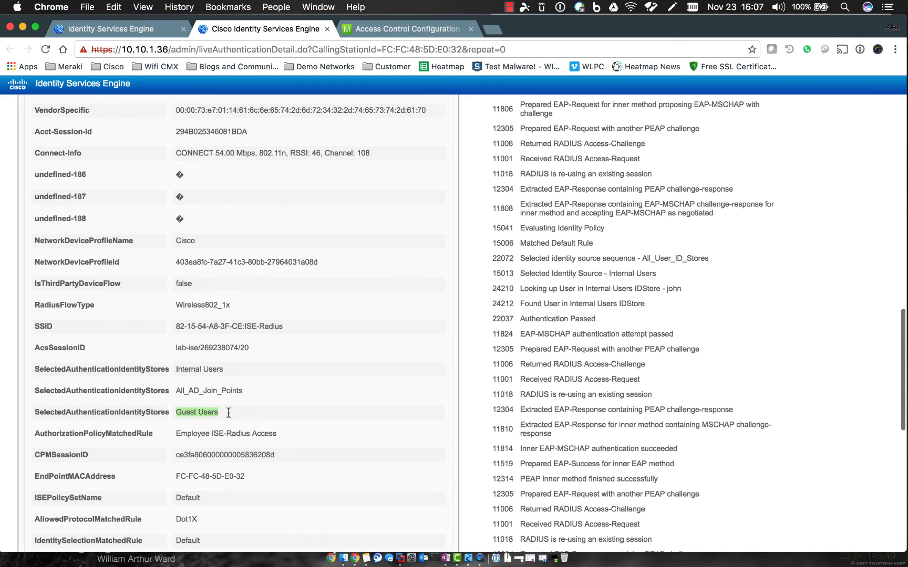
click(236, 417)
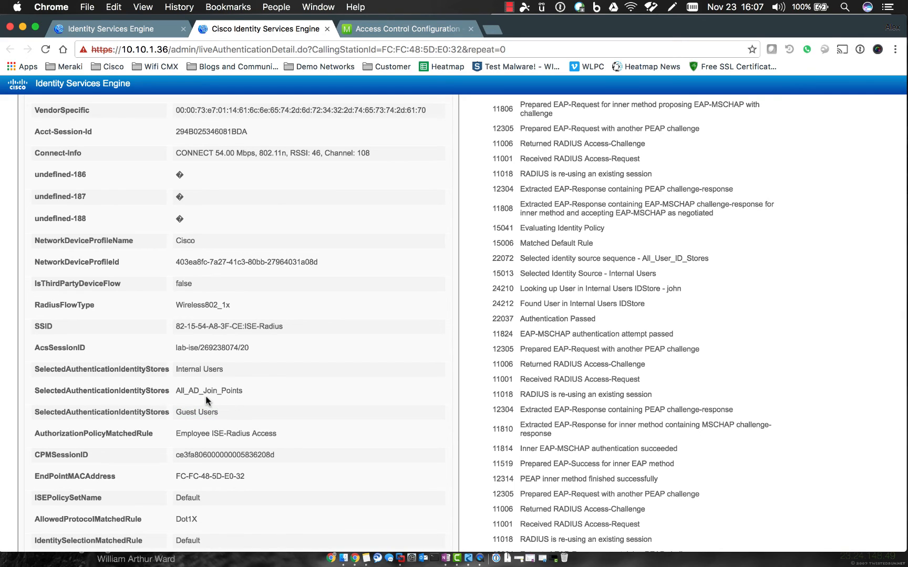
drag(176, 391, 240, 392)
click(252, 392)
scroll(252, 392, down, 2)
scroll(243, 437, down, 3)
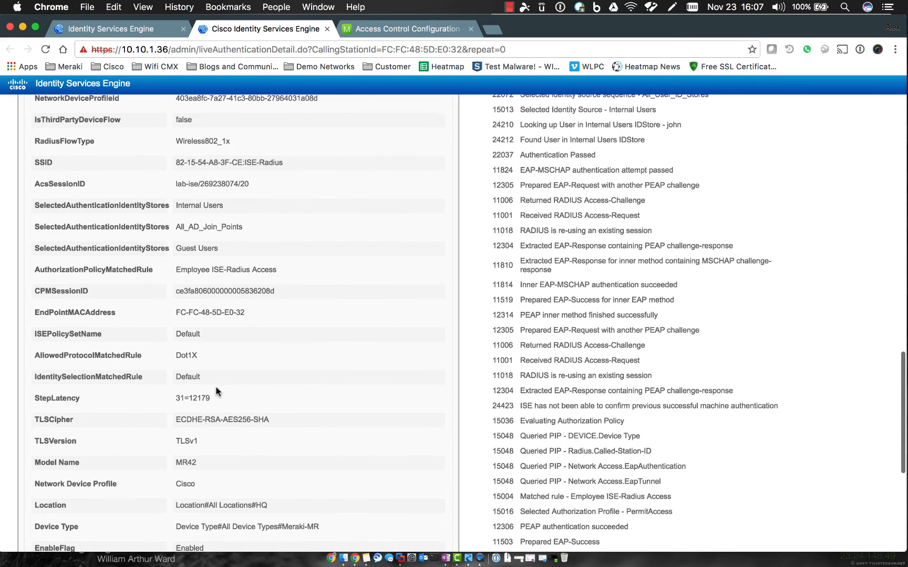
scroll(215, 390, down, 3)
scroll(215, 391, down, 4)
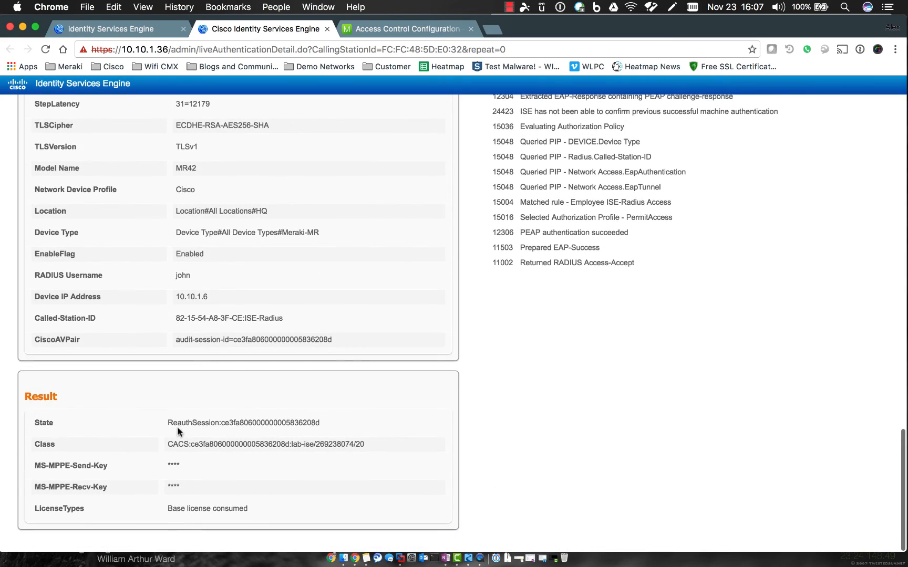
scroll(420, 400, up, 3)
scroll(426, 390, up, 3)
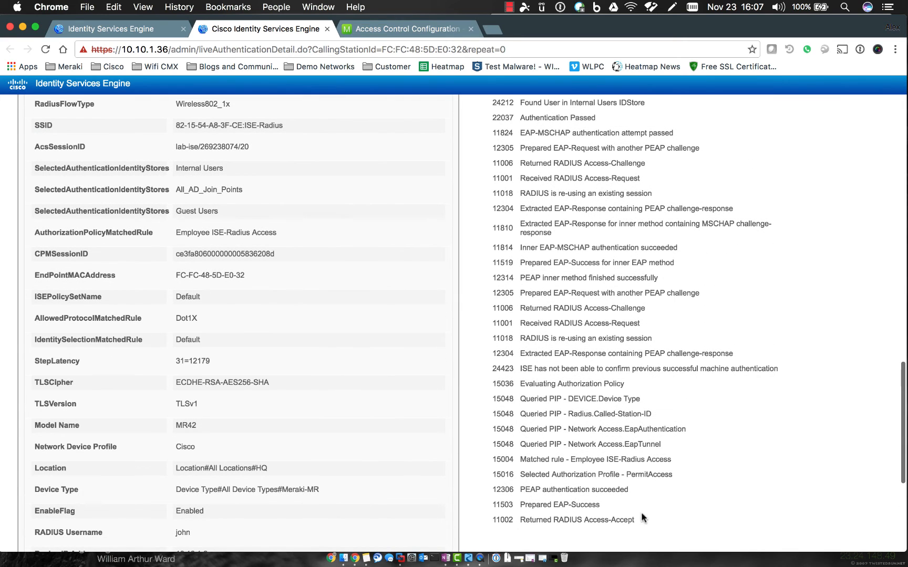
drag(657, 520, 486, 148)
click(483, 123)
Scroll back to the top and close the authentication detail report tab.
scroll(483, 123, up, 10)
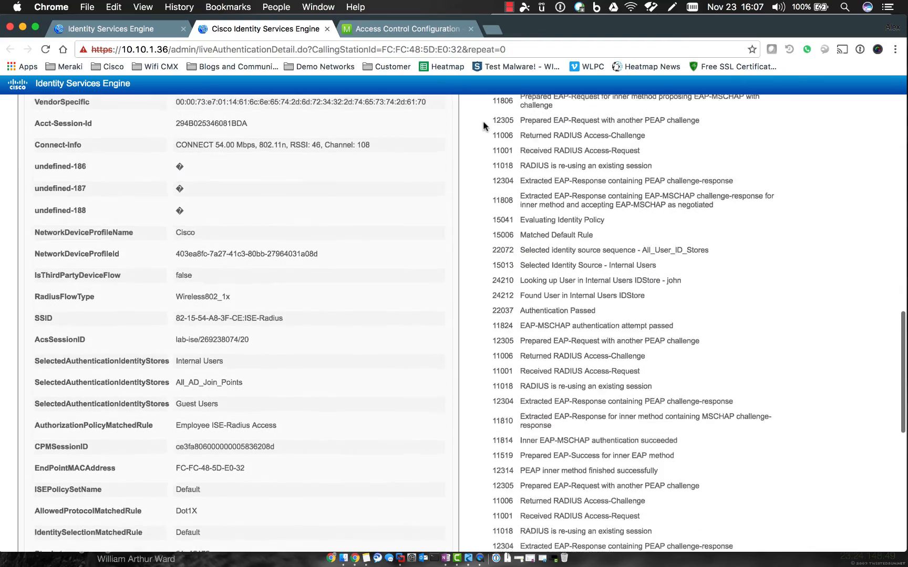
scroll(483, 122, up, 10)
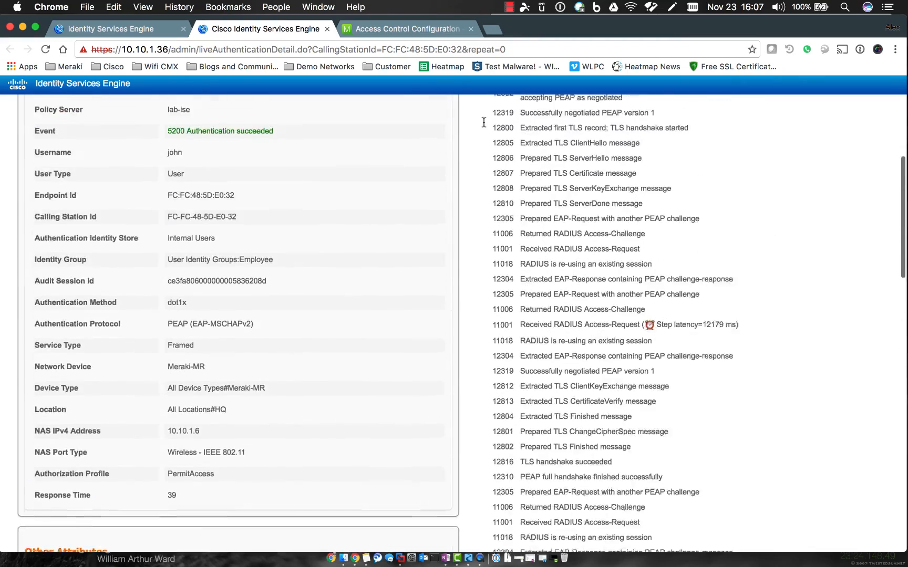
scroll(488, 200, up, 5)
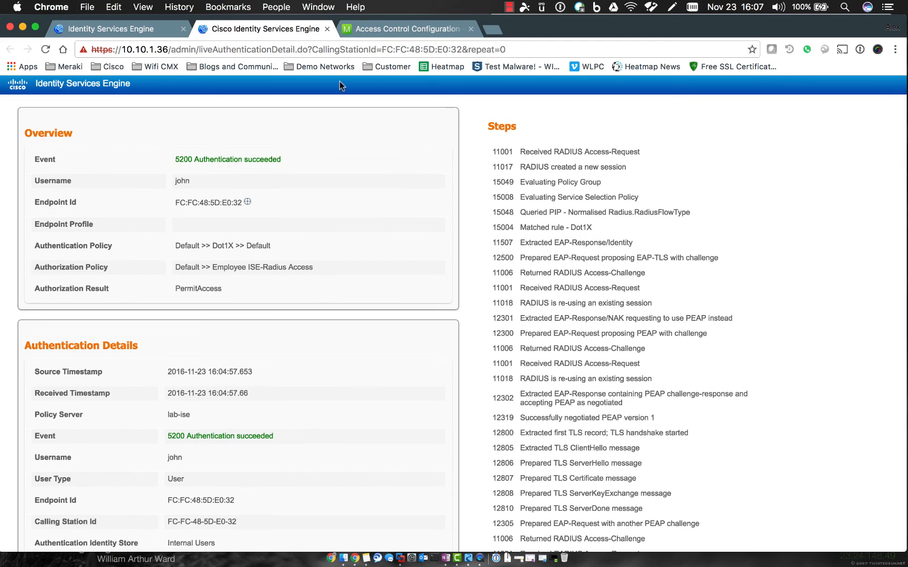
click(327, 28)
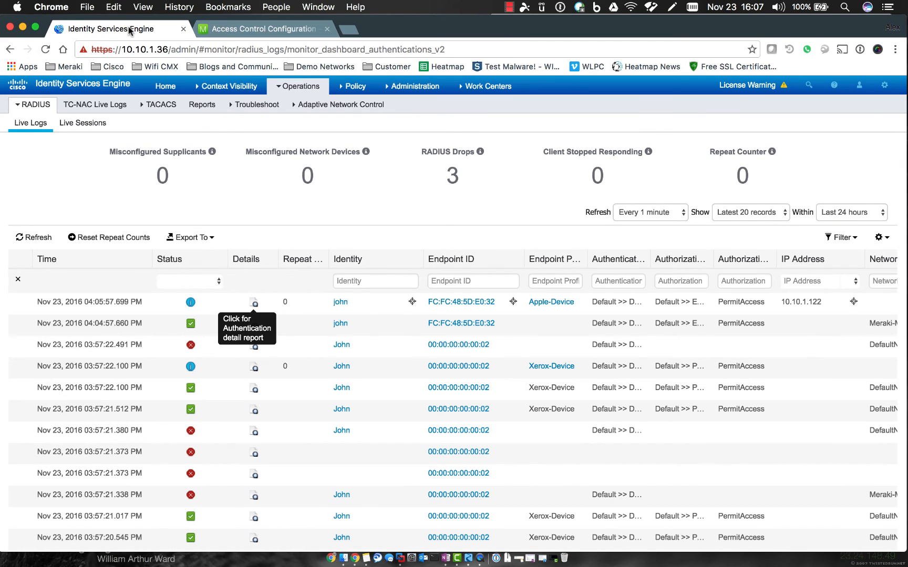
On the Home Endpoints dashboard, drill into the mobile devices segment of the Endpoints chart.
click(174, 89)
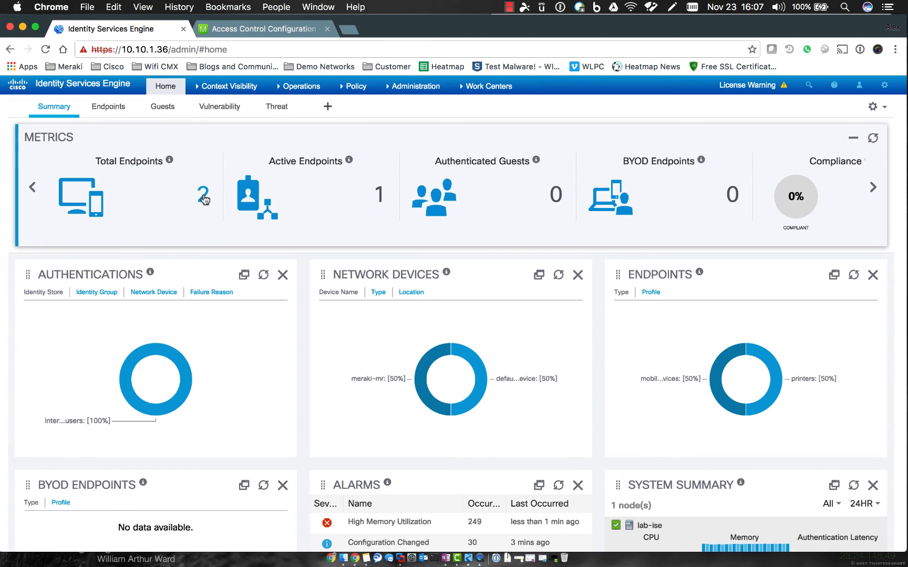
click(112, 107)
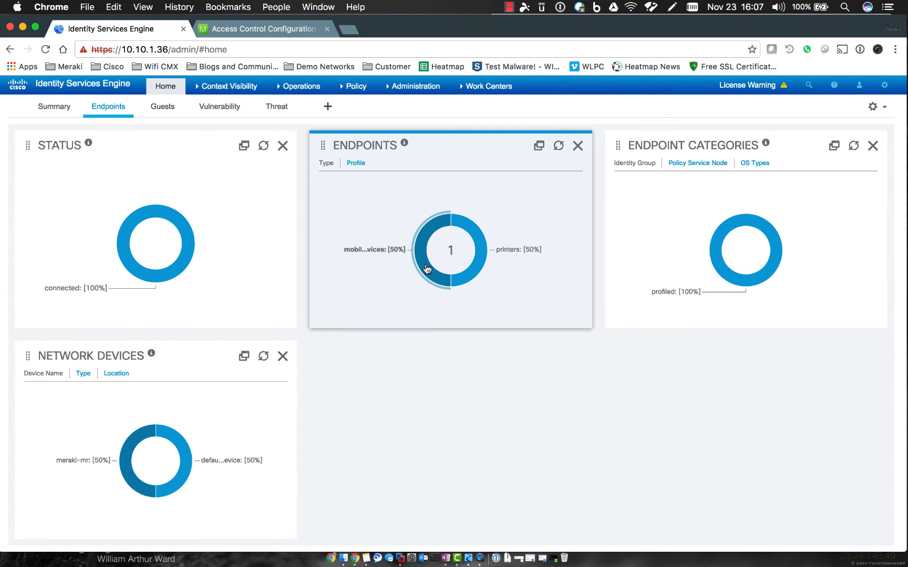
mouse_move(483, 255)
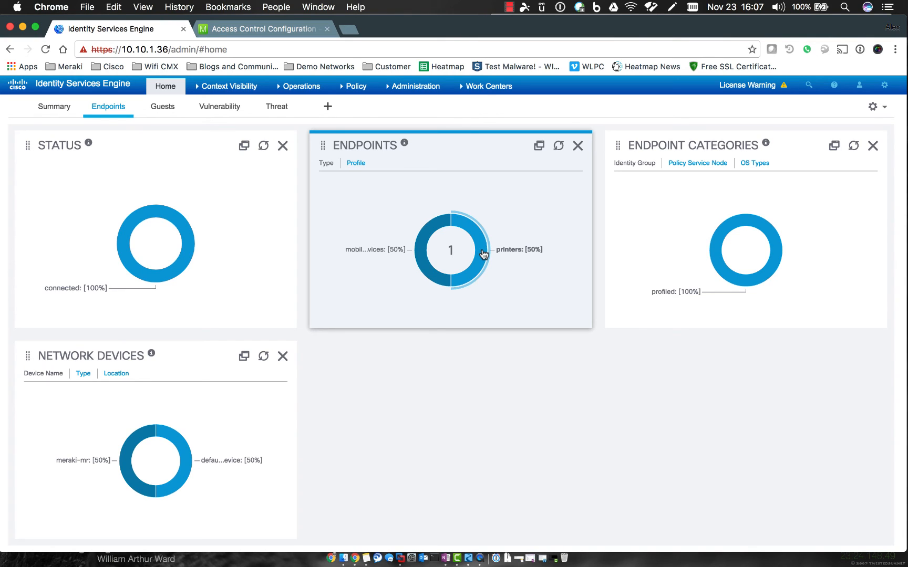
click(419, 251)
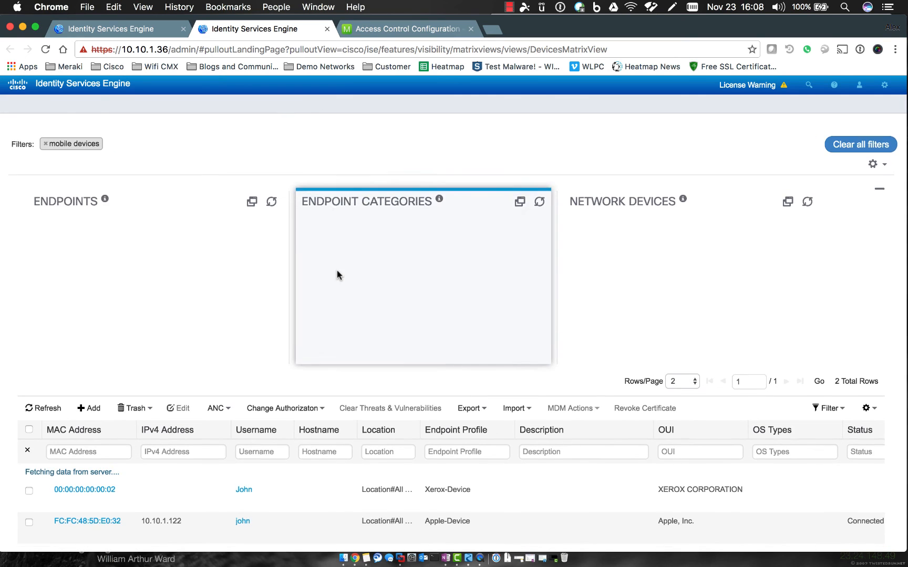
Open endpoint FC:FC:48:5D:E0:32's details and highlight its Other Attributes values.
scroll(336, 276, down, 2)
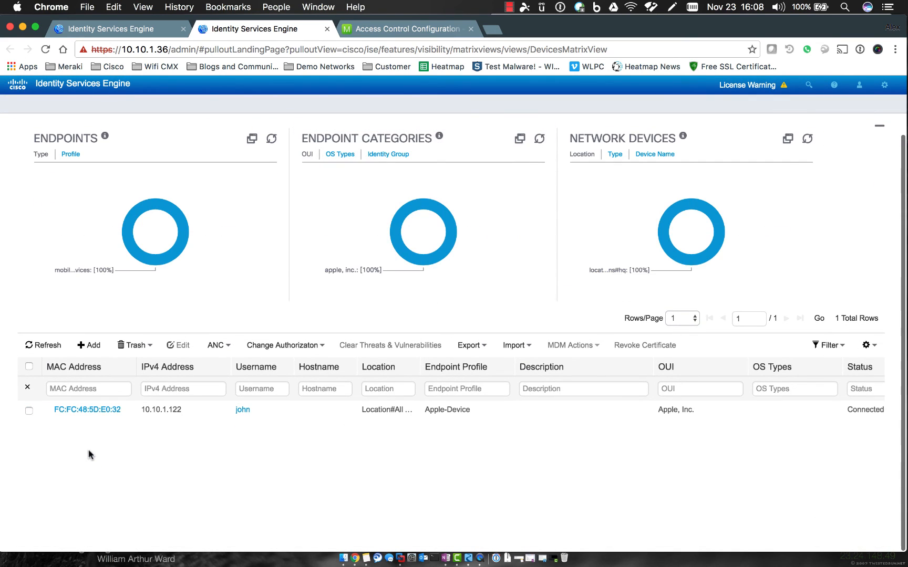
click(88, 409)
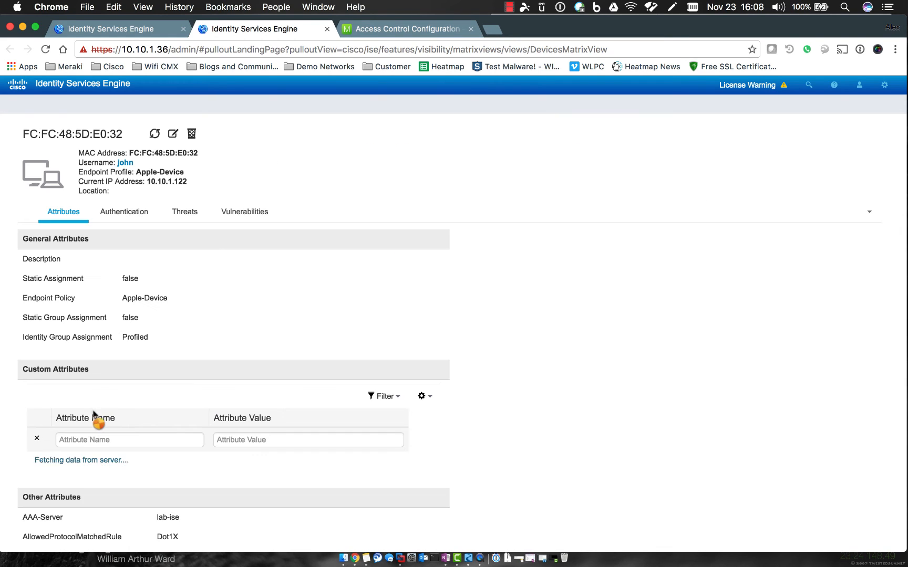
scroll(533, 312, down, 10)
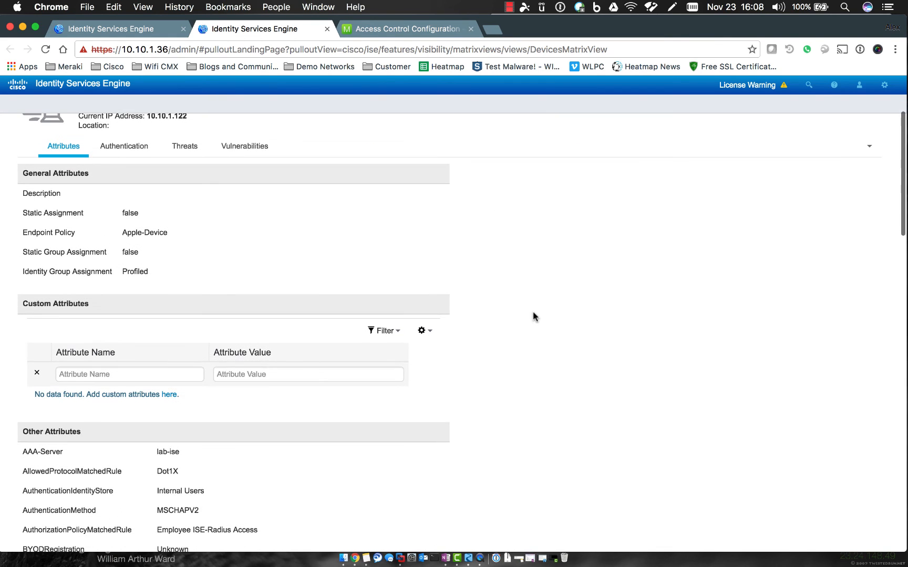
scroll(508, 345, down, 5)
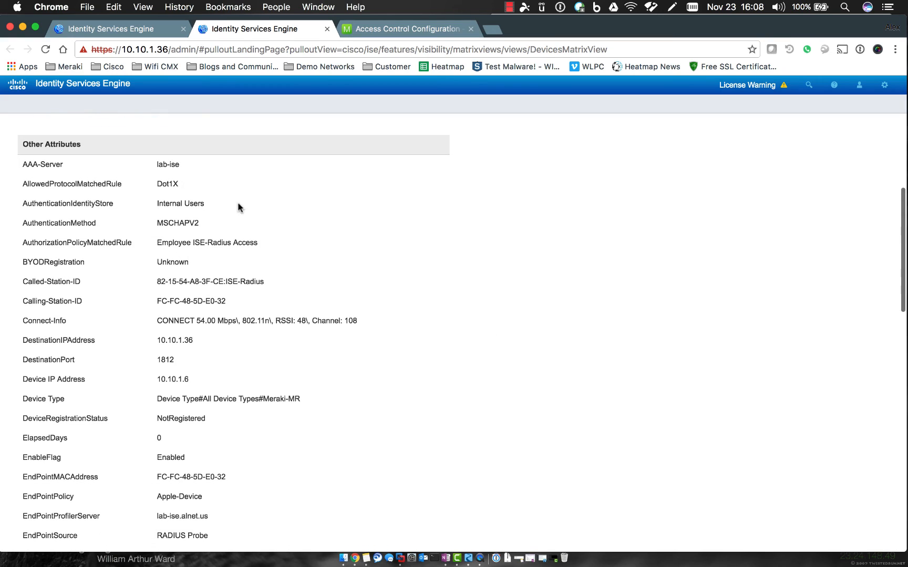
drag(153, 167, 230, 530)
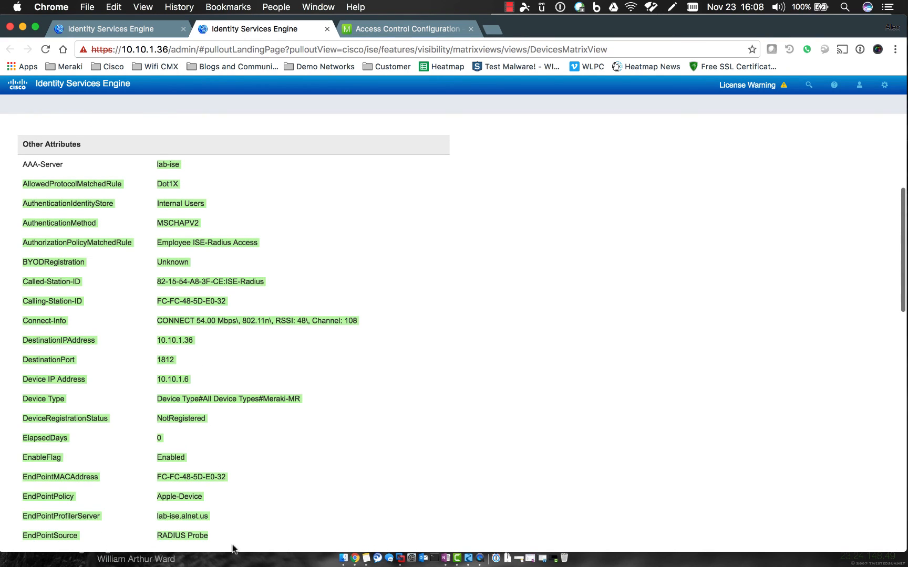
click(192, 393)
Highlight the 10.10.1.6 address and NotRegistered status while scrolling through the attributes.
drag(152, 382, 241, 385)
click(389, 400)
scroll(435, 412, down, 9)
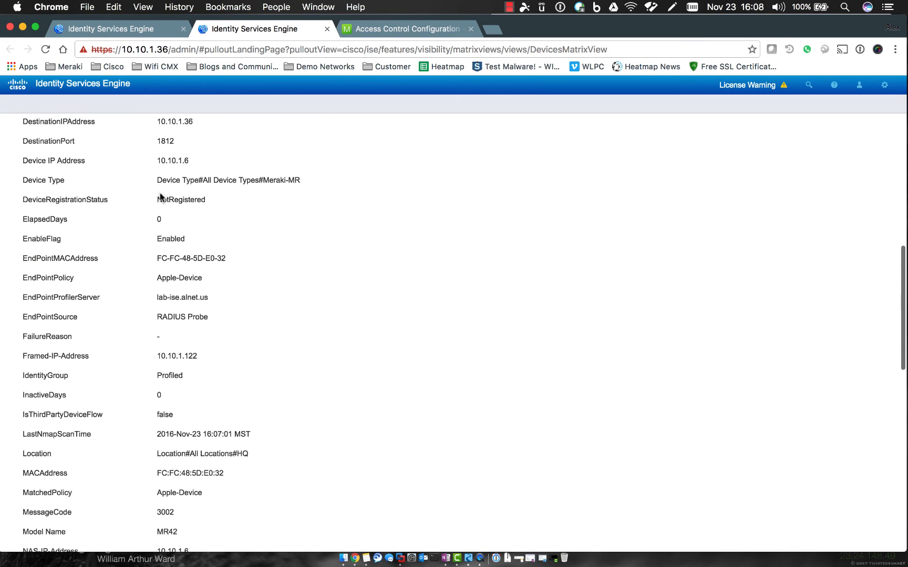
drag(156, 200, 204, 200)
click(214, 203)
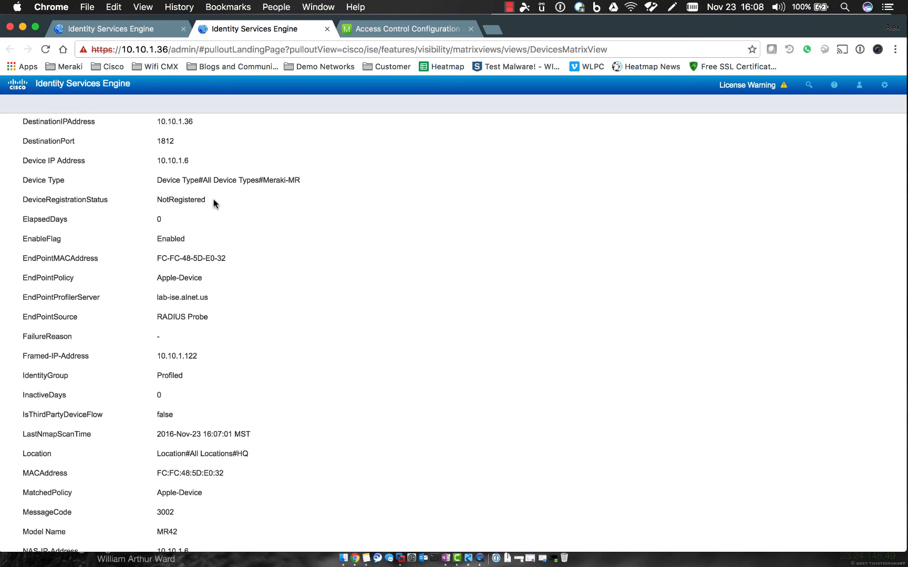
scroll(328, 366, down, 5)
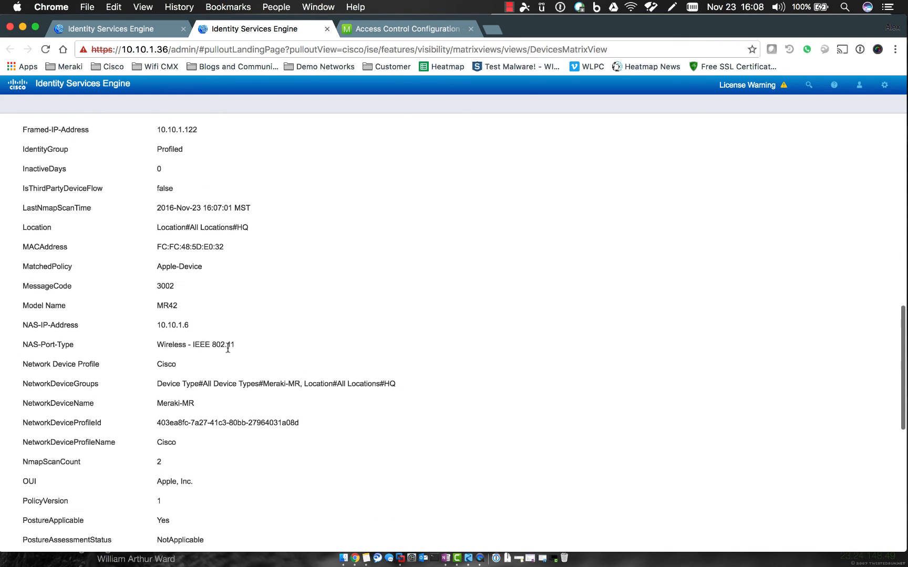
scroll(272, 374, down, 9)
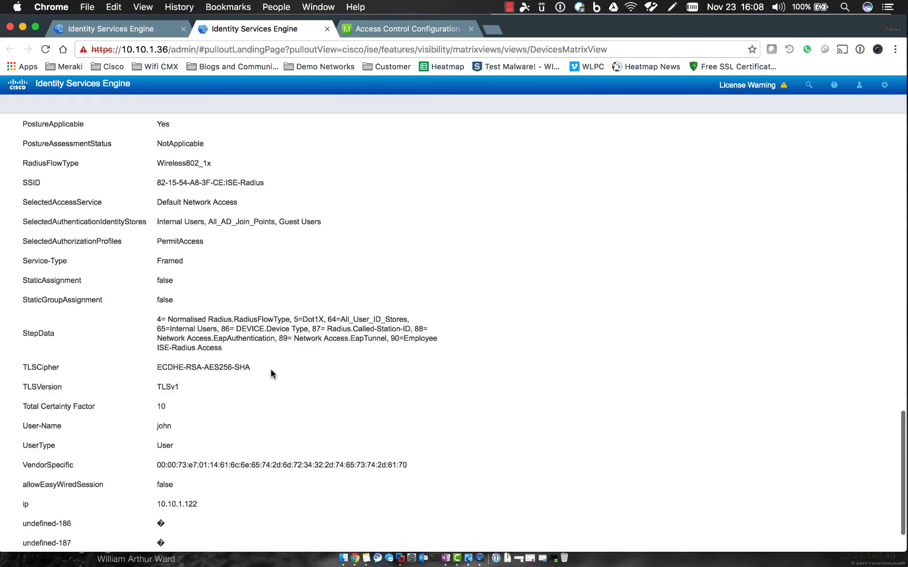
scroll(272, 374, up, 20)
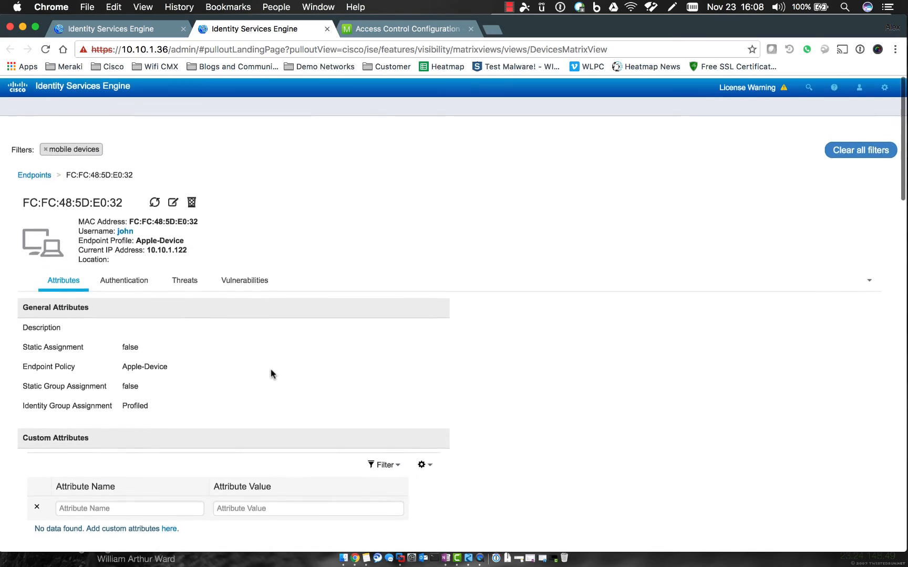
Show the Authentication tab, highlighting the 5200 Authentication succeeded event and Connect-Info result.
click(130, 281)
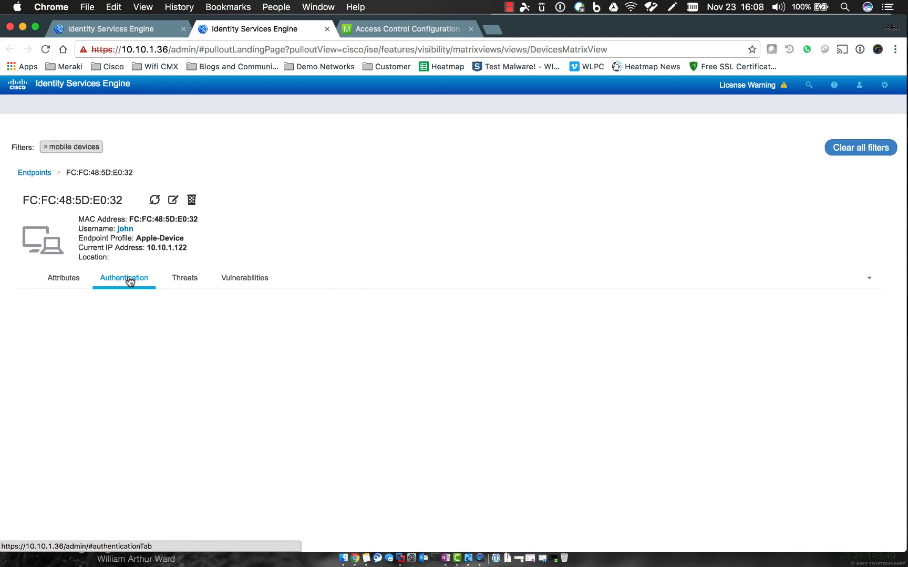
scroll(363, 344, down, 3)
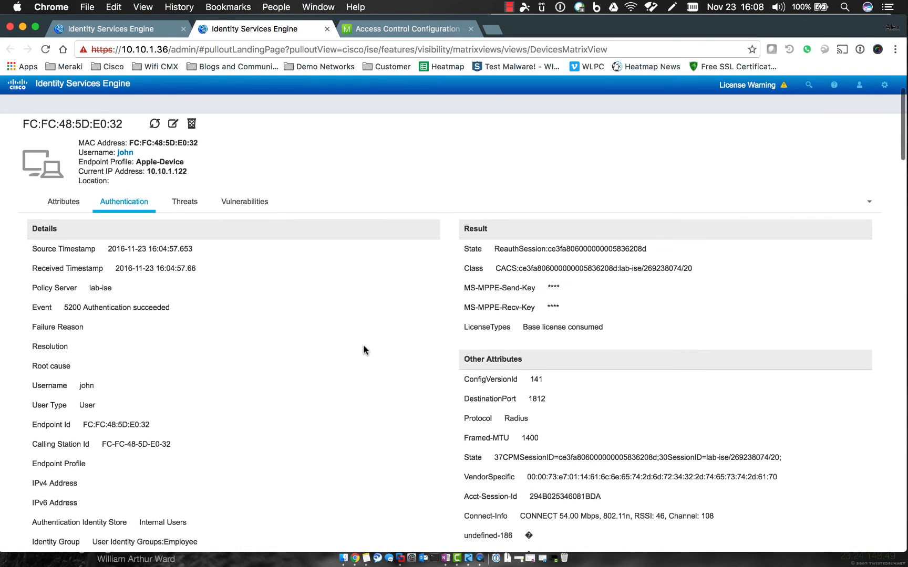
drag(78, 307, 207, 308)
click(207, 307)
scroll(207, 308, down, 3)
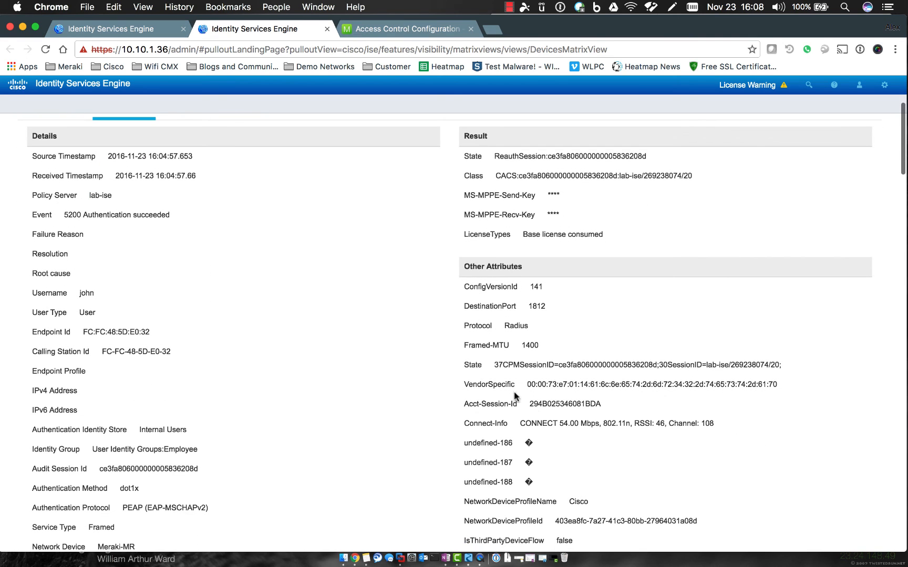
drag(520, 424, 739, 431)
click(739, 432)
scroll(357, 331, up, 6)
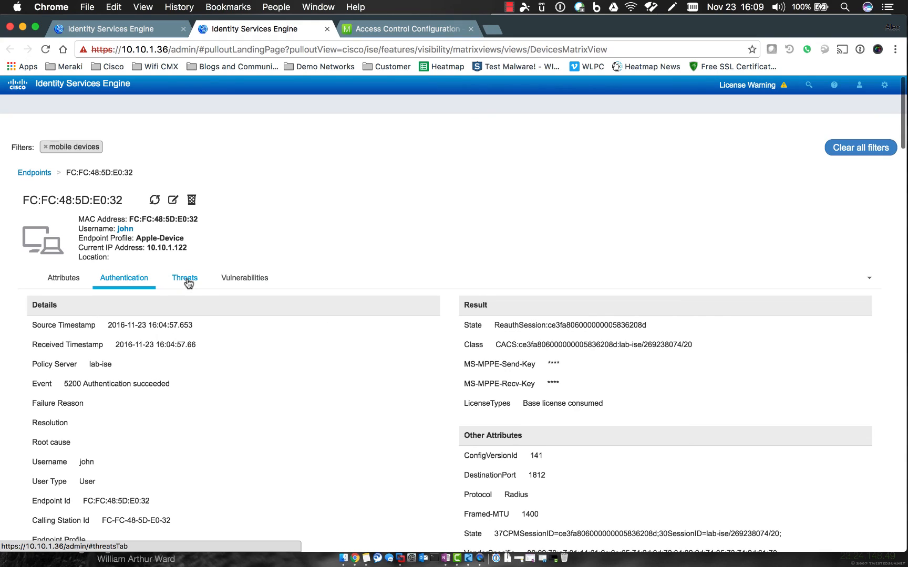
Check the endpoint's Threats and Vulnerabilities tabs, both showing no entries.
click(187, 281)
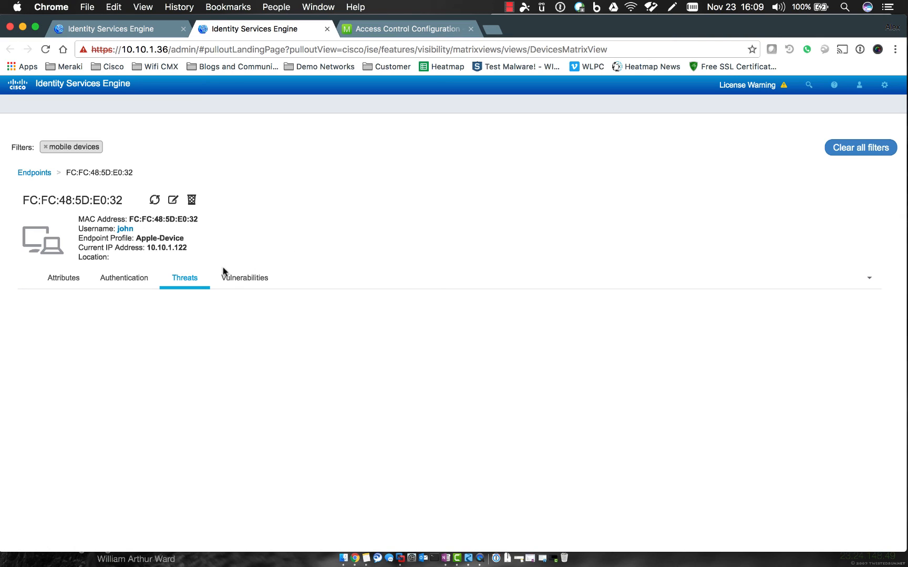
click(237, 283)
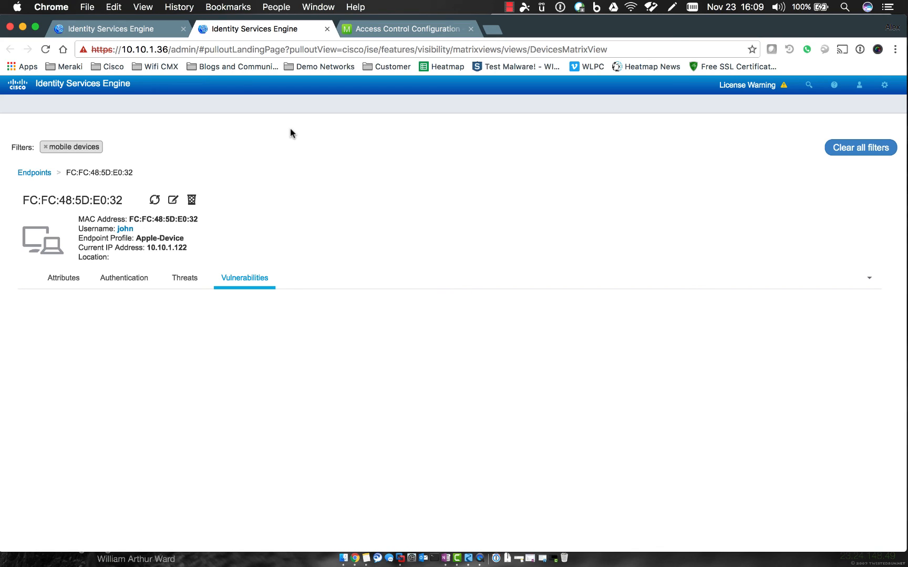
Close the endpoint details browser tab, returning to the Home > Endpoints dashboard with its summary charts.
click(327, 29)
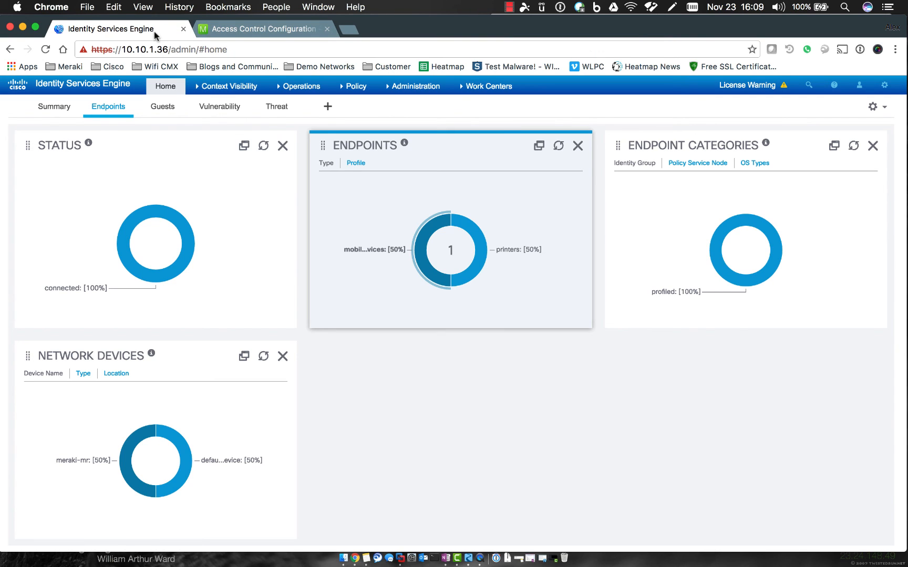
mouse_move(489, 86)
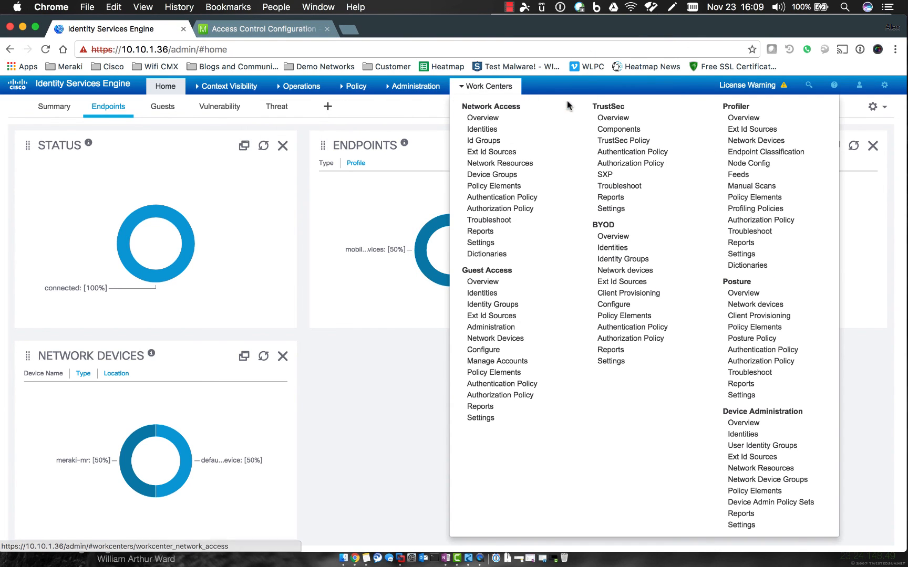
click(509, 9)
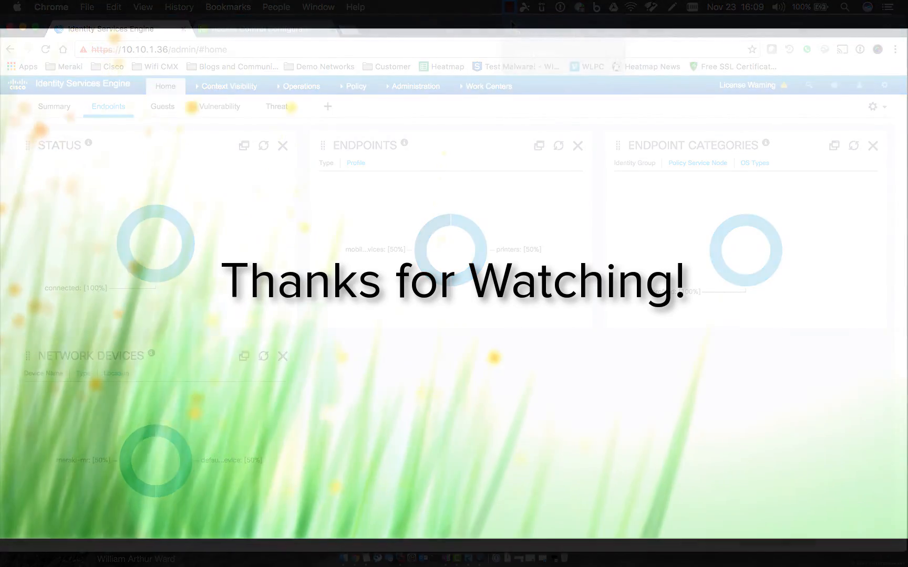